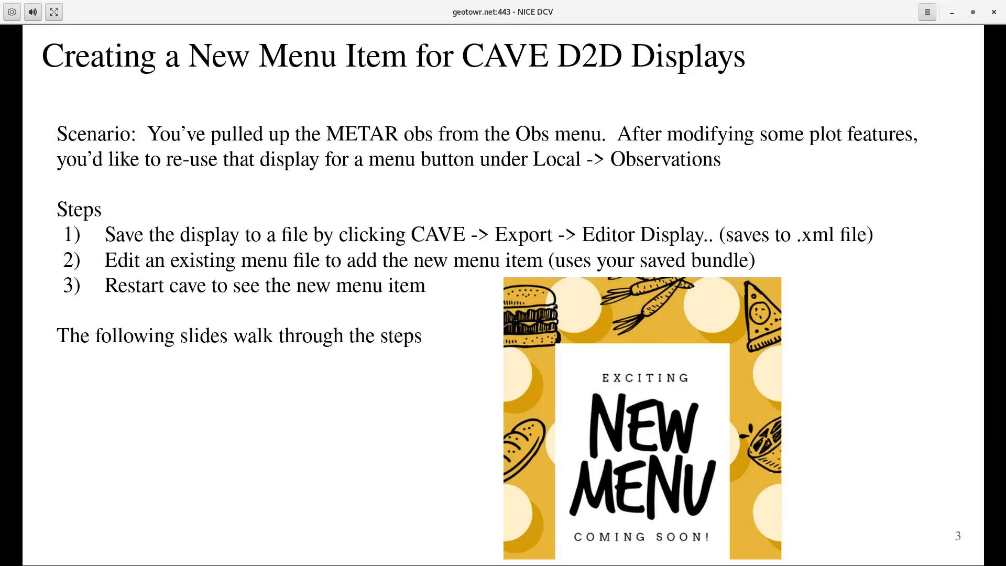
Leave the slideshow, switch to CAVE, and load the METAR station plot on the map.
key("Escape")
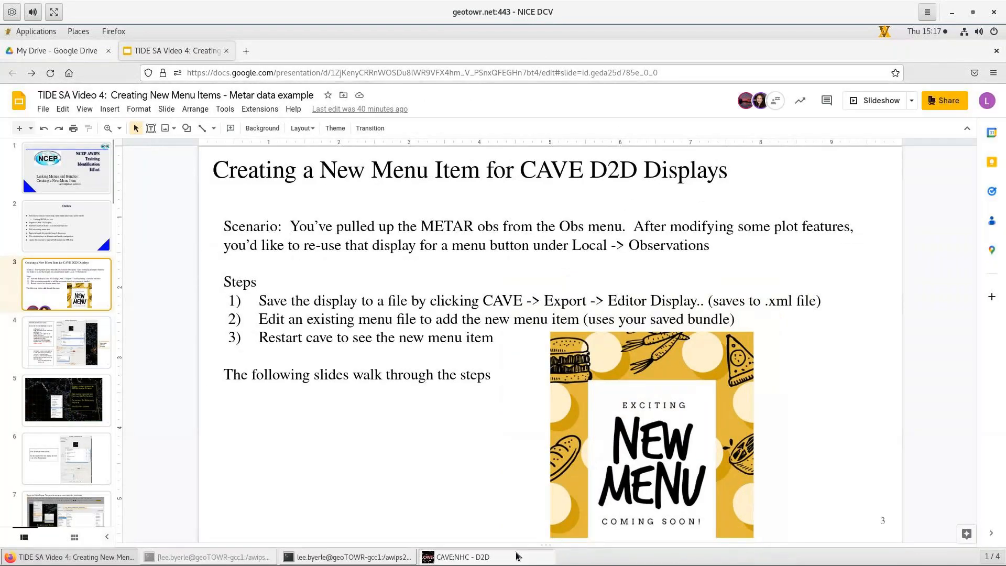
left_click(461, 557)
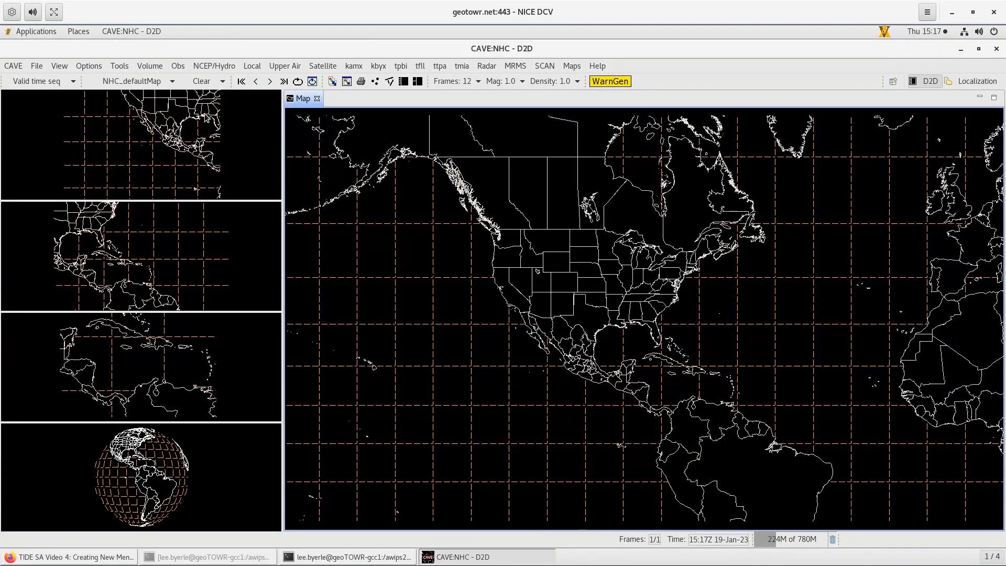
left_click(178, 66)
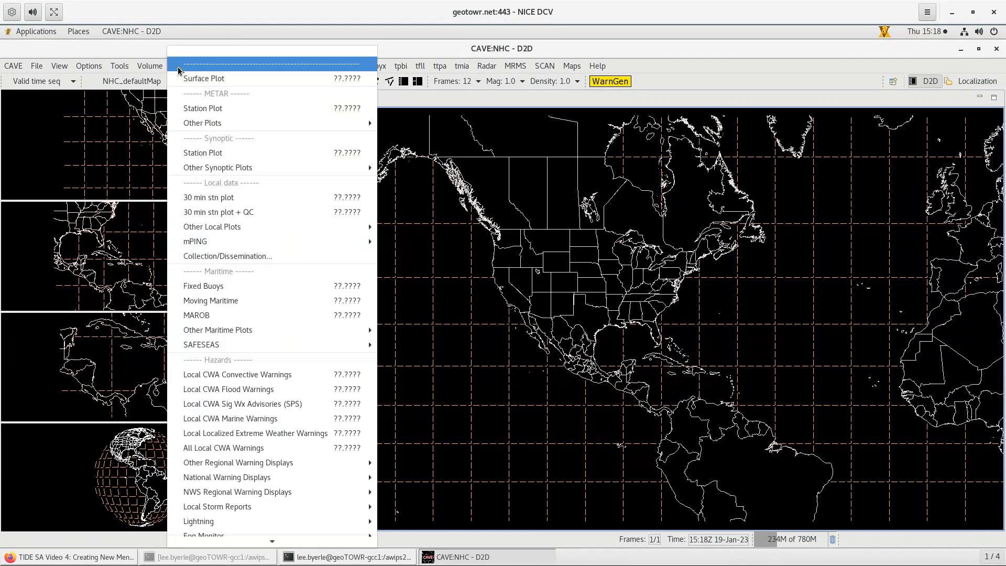
left_click(192, 109)
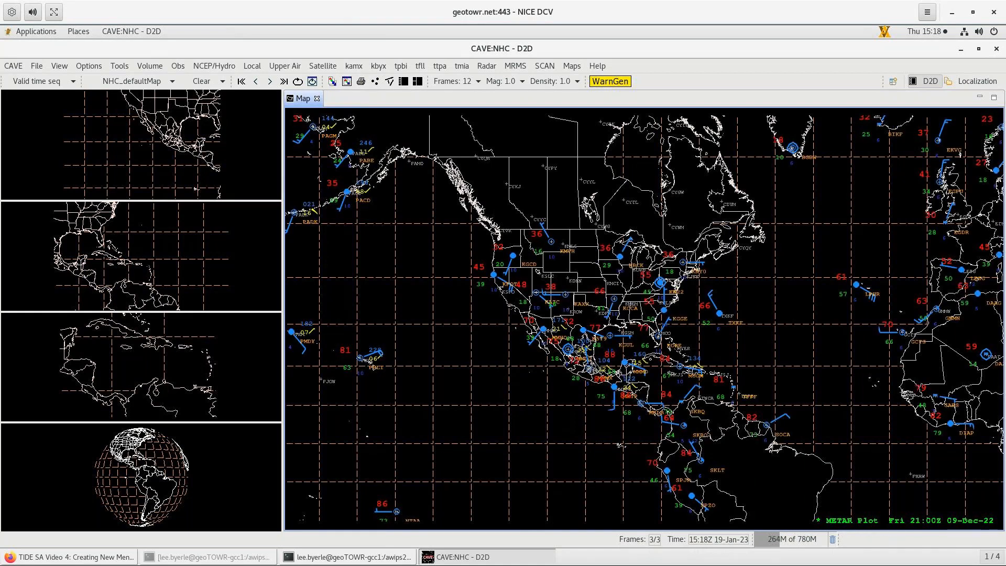
Open the METAR plot's attributes for editing and select the temperature parameter T (°F).
scroll(649, 325, "up", 1)
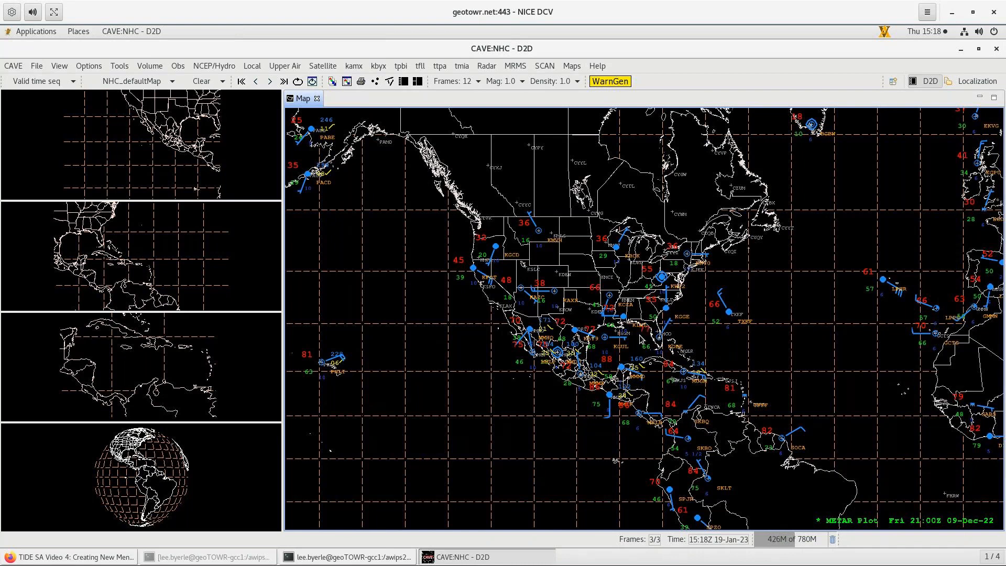
scroll(643, 338, "up", 3)
scroll(664, 358, "up", 2)
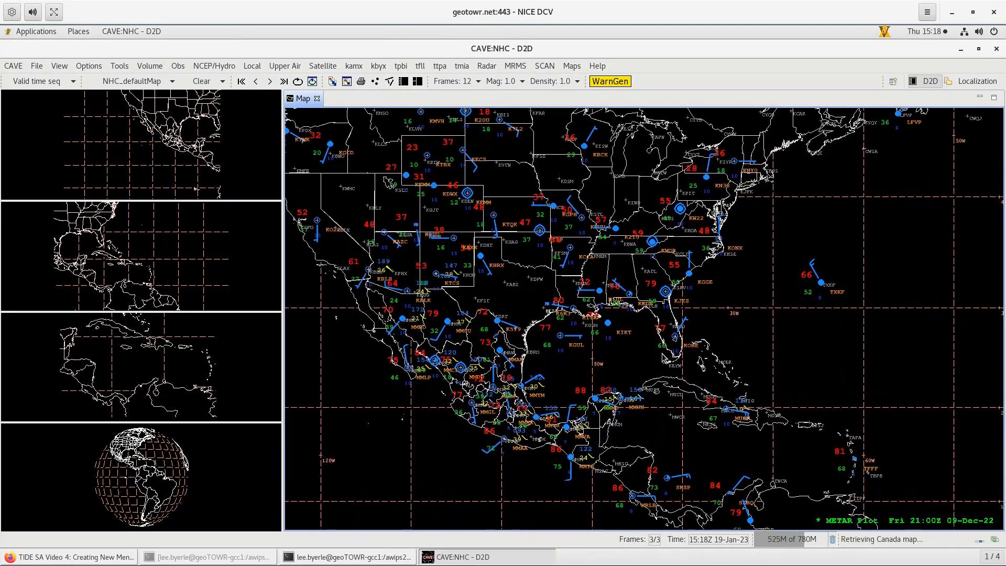
right_click(837, 524)
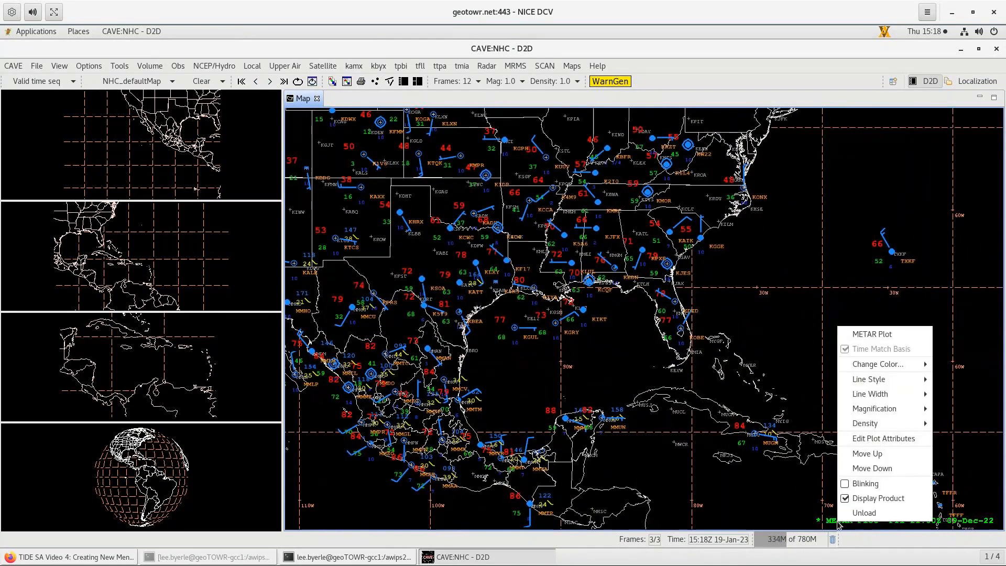
left_click(849, 439)
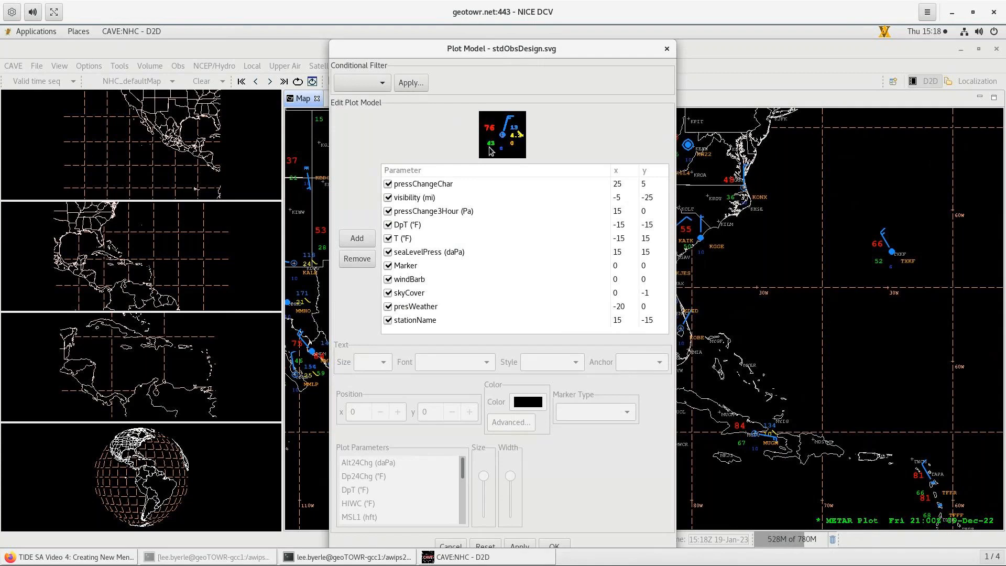
left_click(412, 242)
left_click(414, 226)
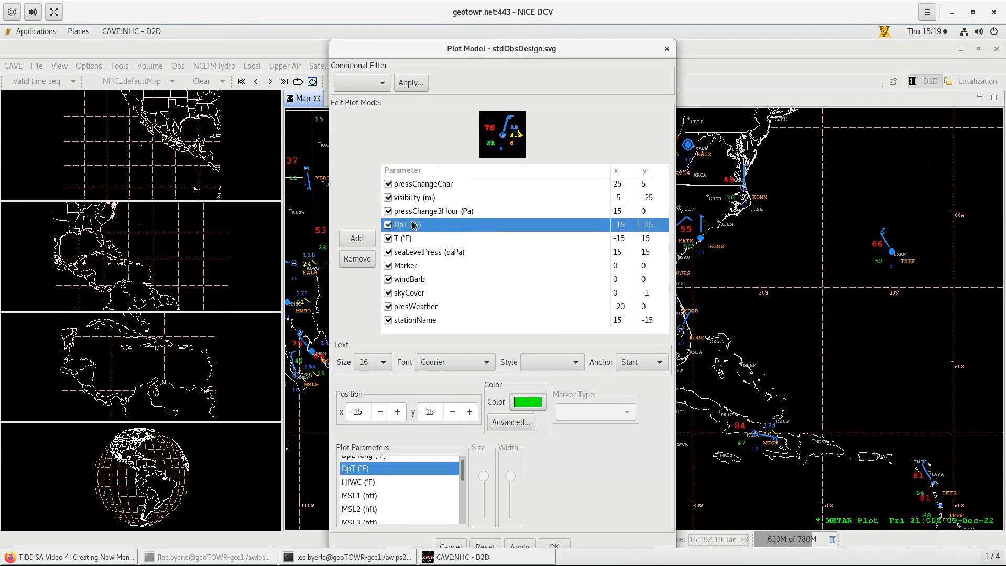
left_click(419, 240)
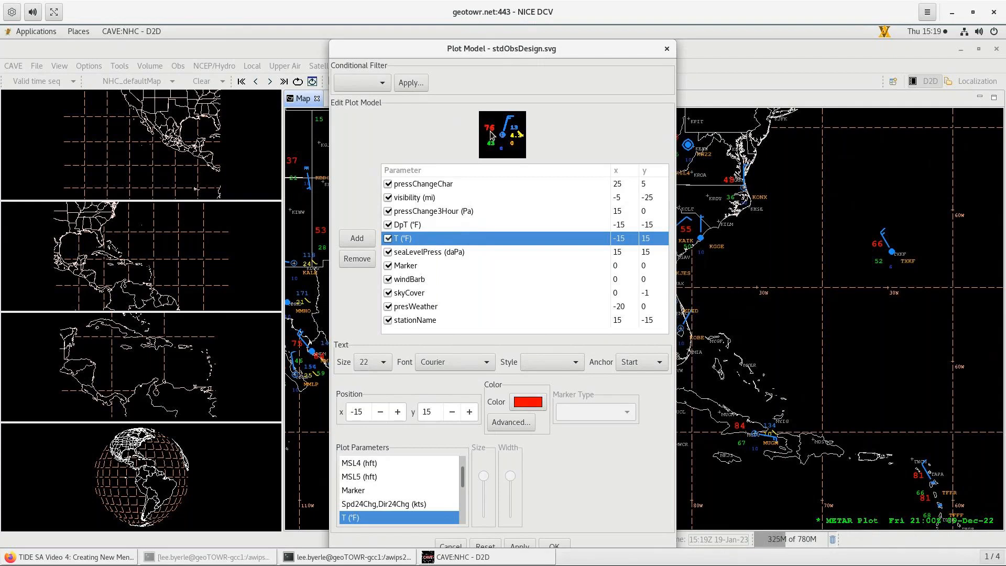
Set the temperature parameter's text size to 16, apply it, and move the plot model dialog clear of the map.
left_click(385, 364)
left_click(378, 443)
left_click(516, 546)
left_click_drag(532, 53, 351, 52)
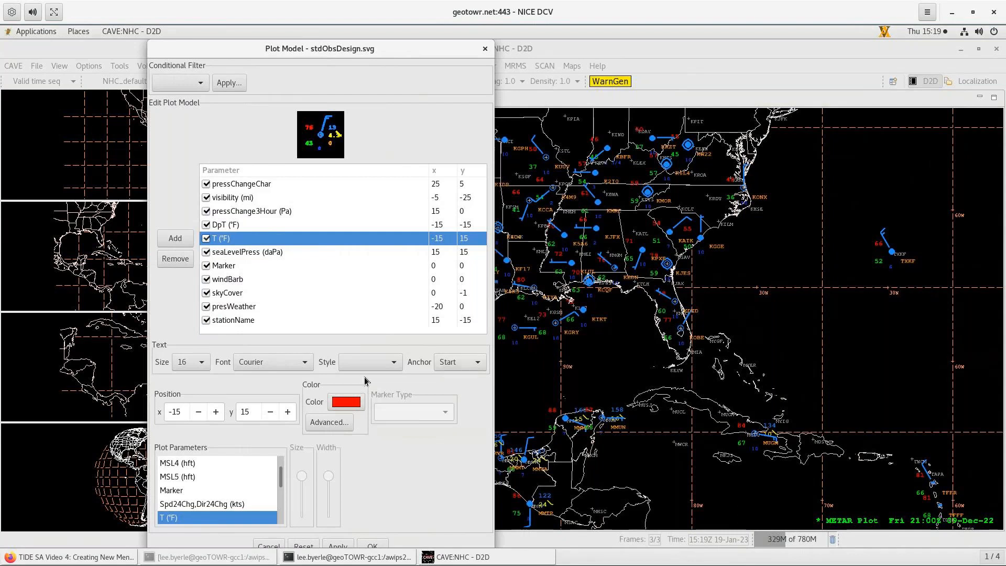
Set the temperature parameter's text size to 22, apply it, and close the plot model editor.
left_click(203, 363)
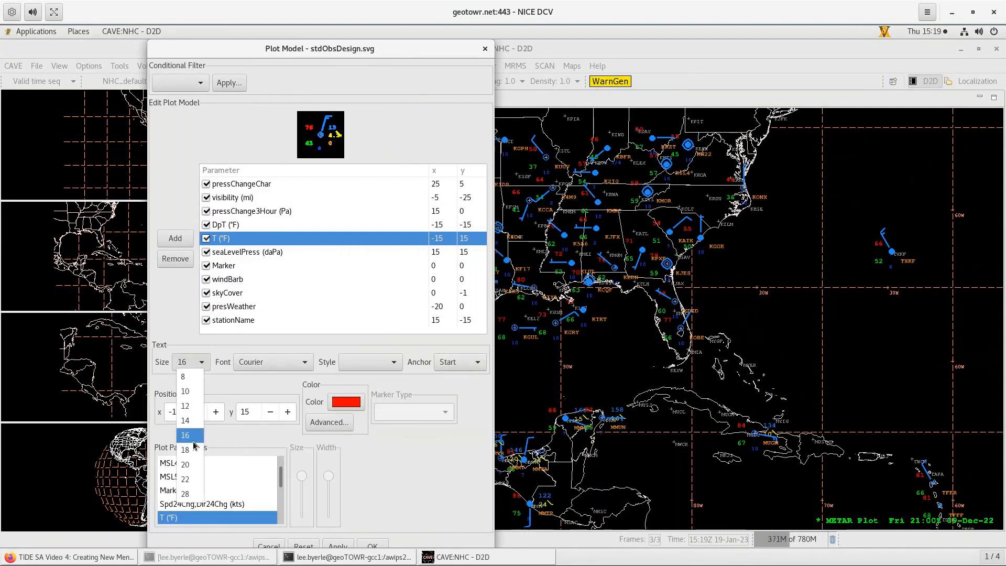
left_click(186, 480)
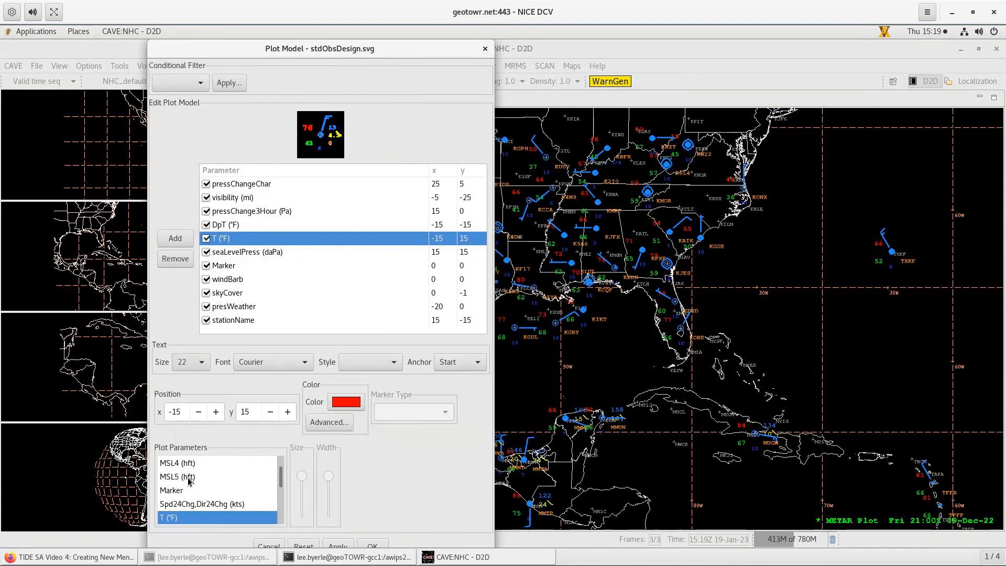
left_click(338, 545)
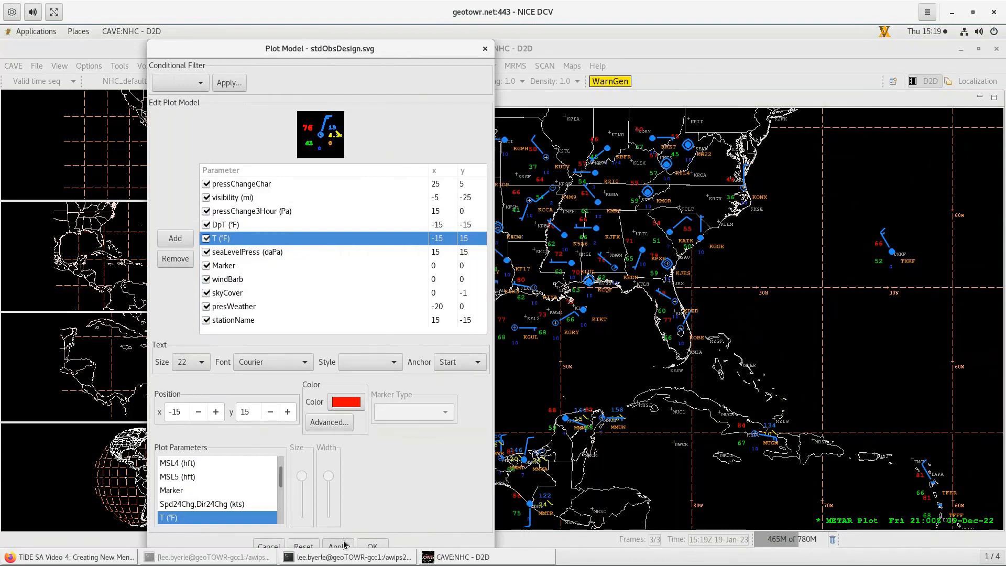
left_click(372, 546)
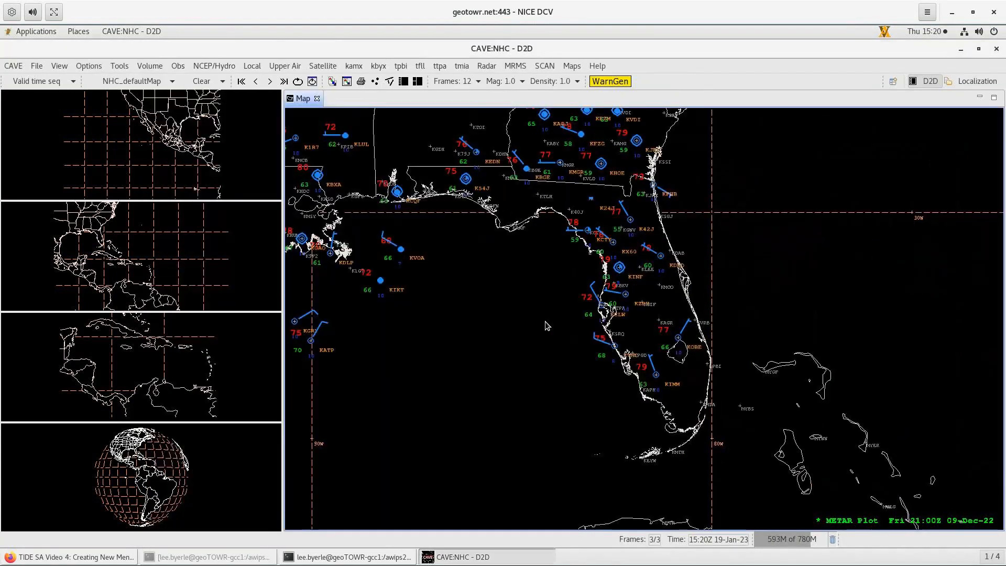
Unload the graphics from the map and load the METAR station plot again.
right_click(552, 285)
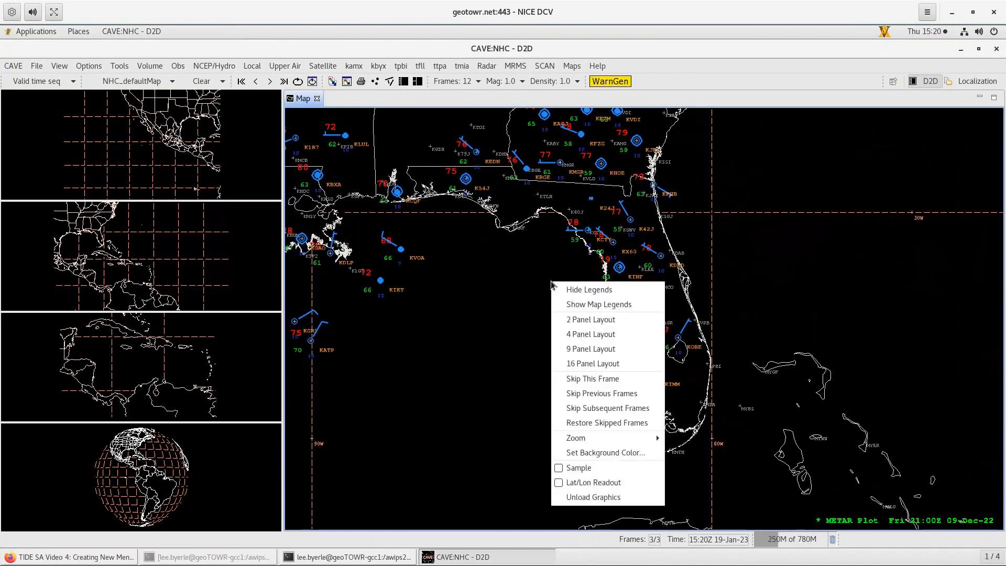
left_click(584, 499)
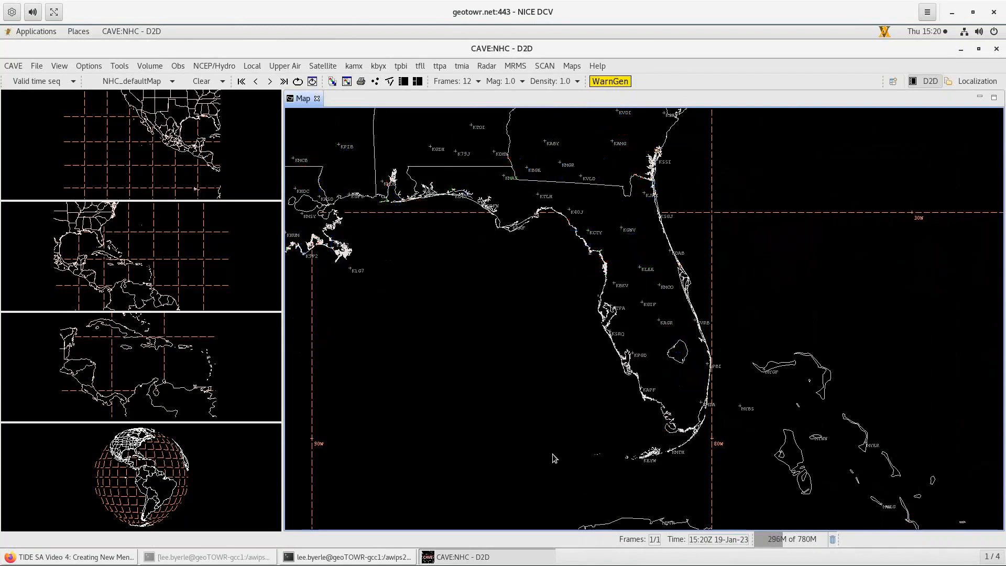
left_click(179, 65)
left_click(208, 151)
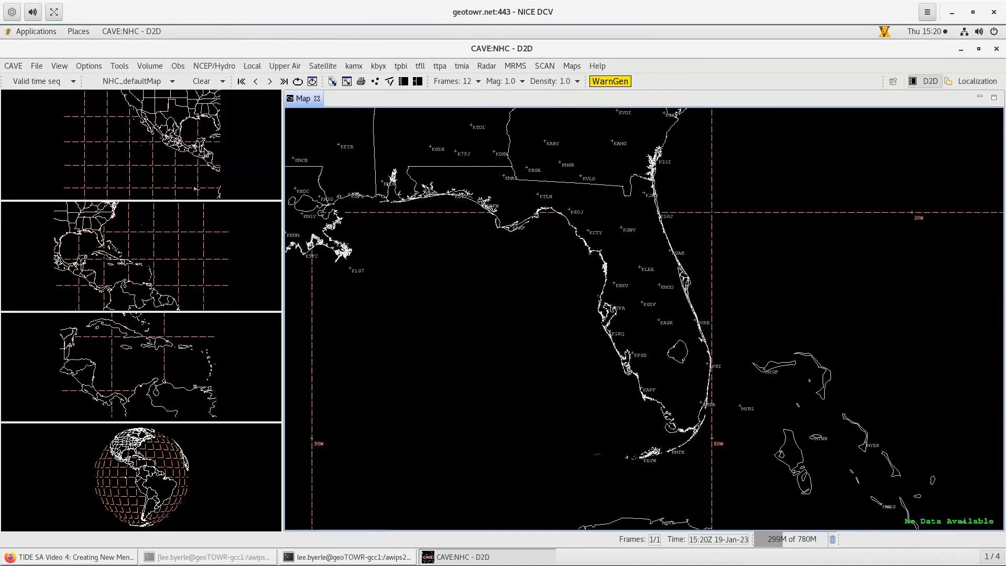
left_click(178, 66)
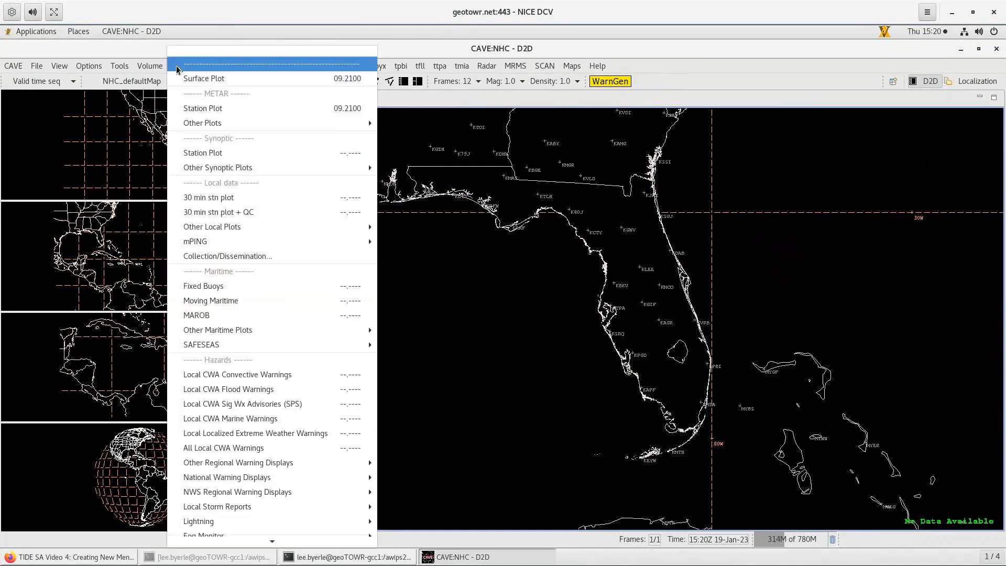
left_click(189, 108)
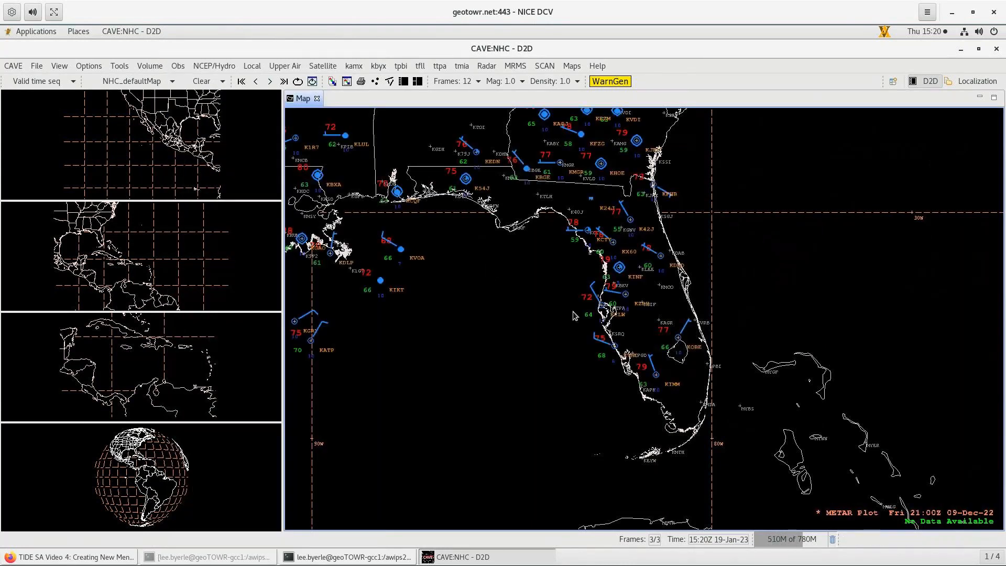
scroll(611, 317, "up", 2)
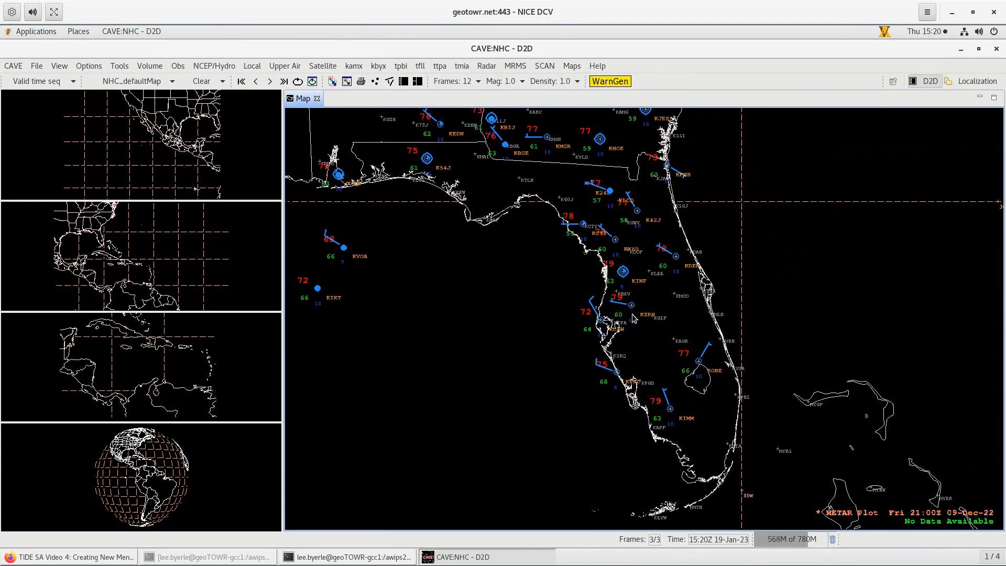
left_click_drag(632, 317, 638, 318)
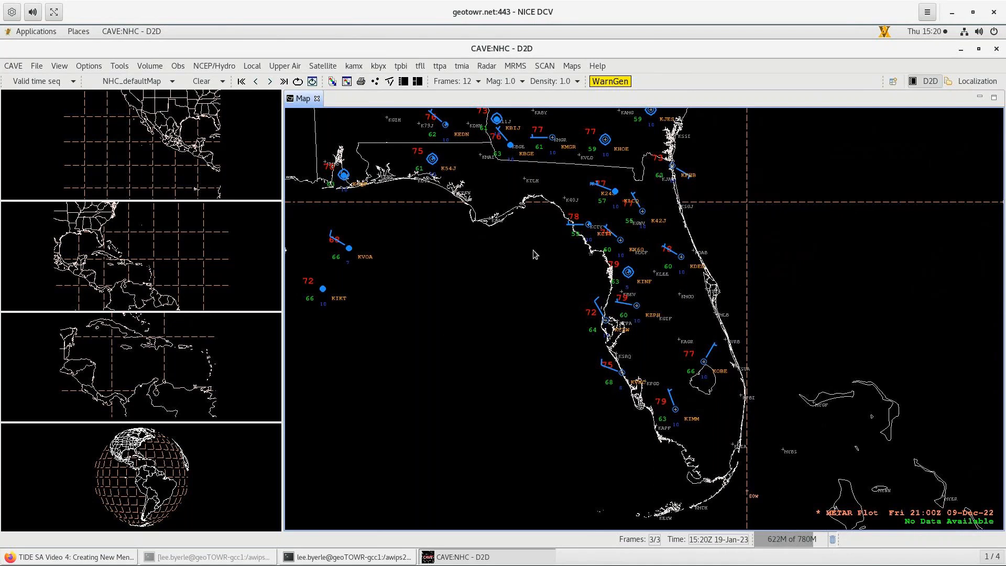
left_click(11, 65)
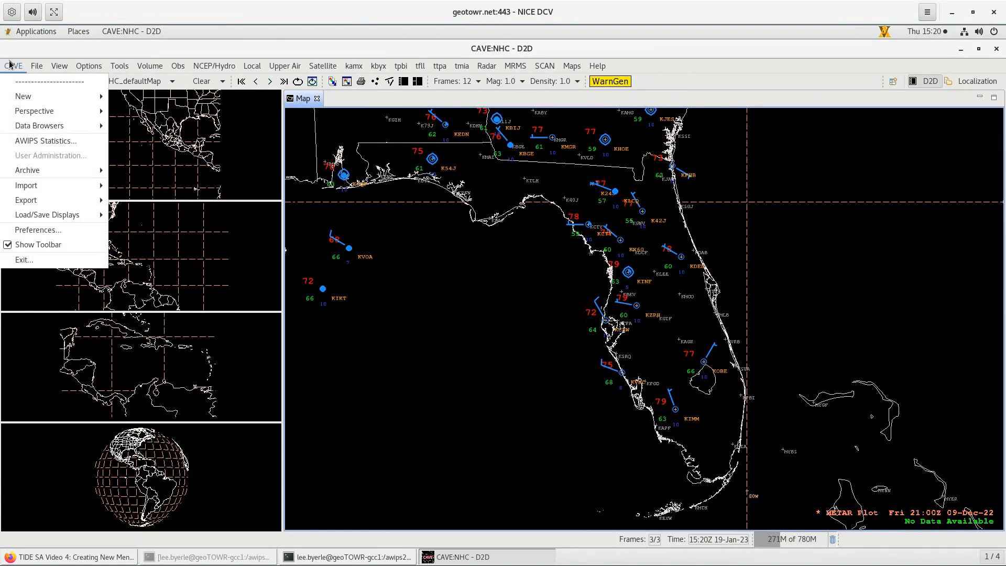
mouse_move(34, 204)
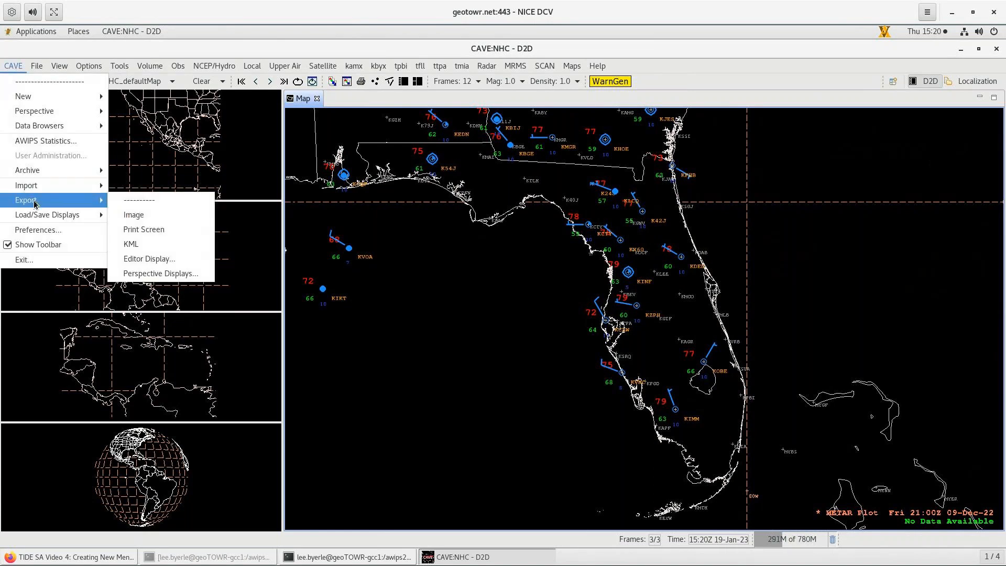
left_click(168, 262)
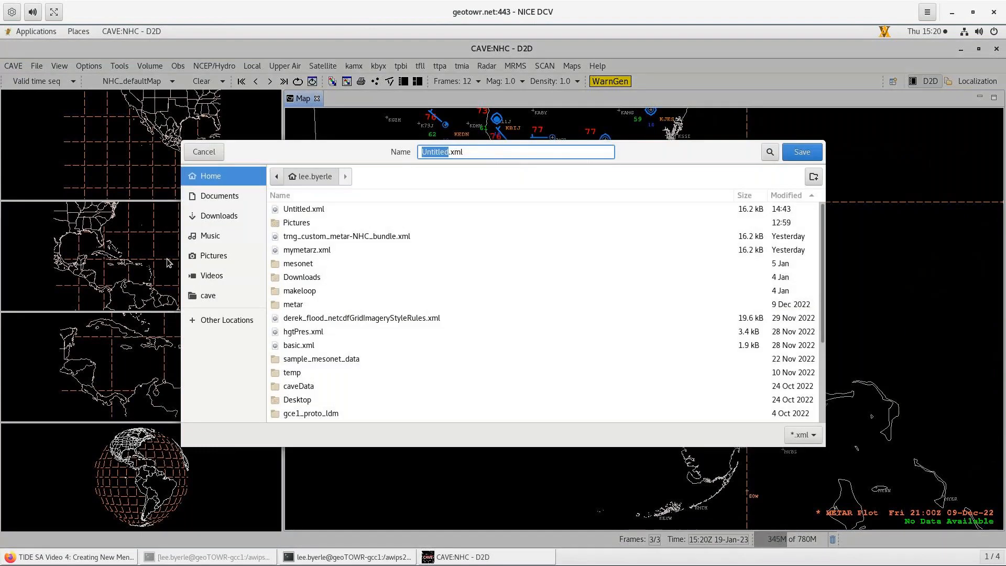
left_click(200, 153)
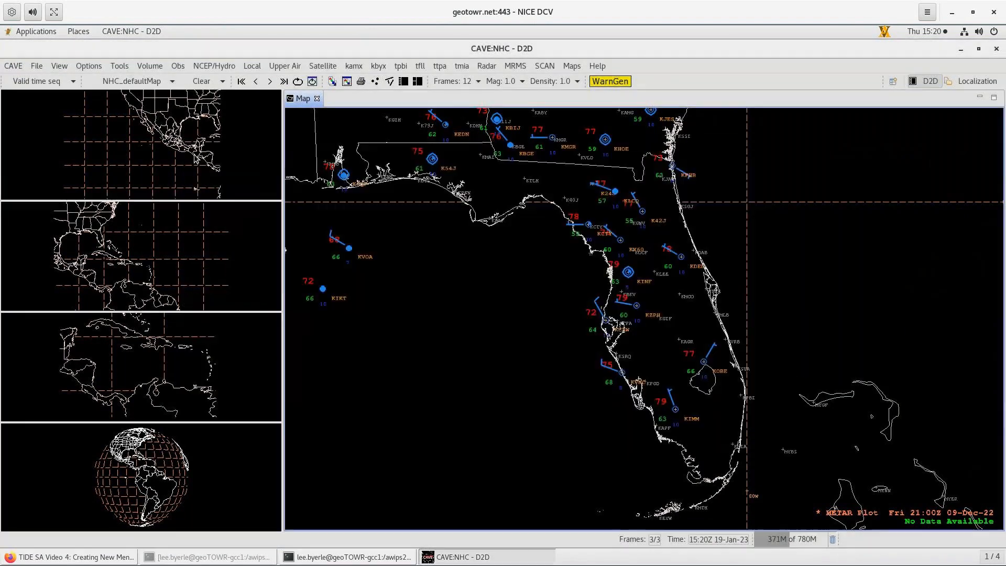
Rename the Map editor tab to MyMetars.
right_click(307, 103)
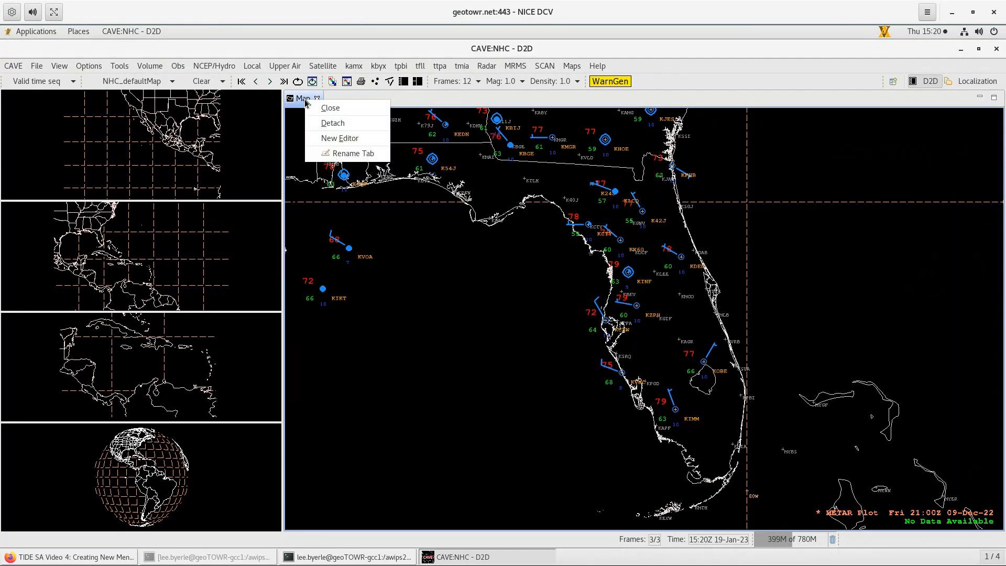
left_click(326, 153)
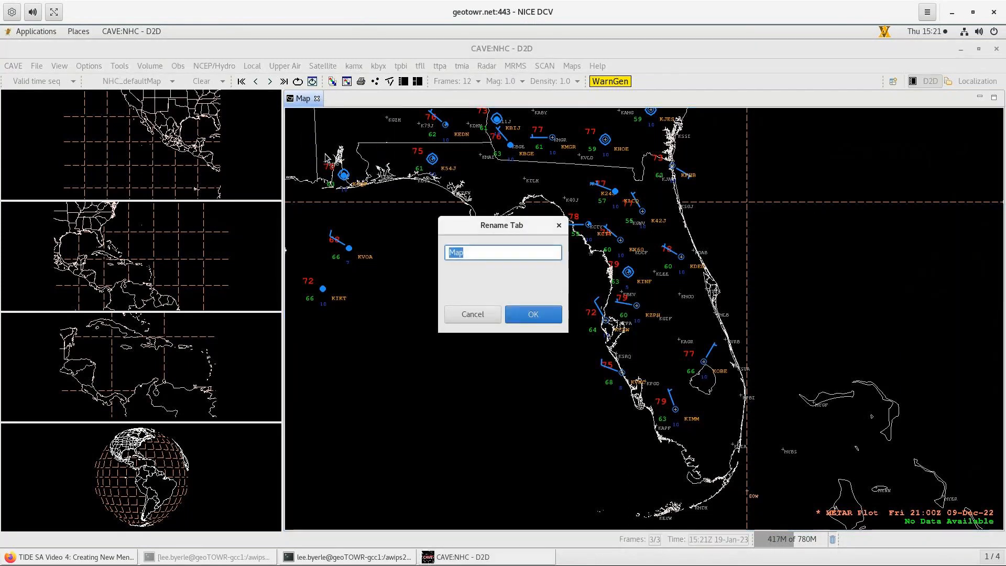
type("MyMetars")
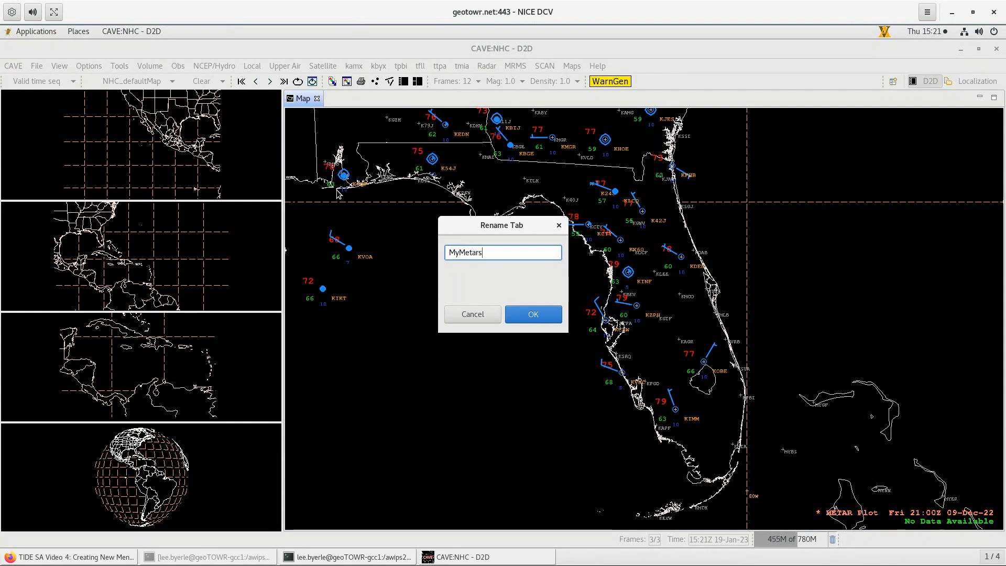
left_click(535, 315)
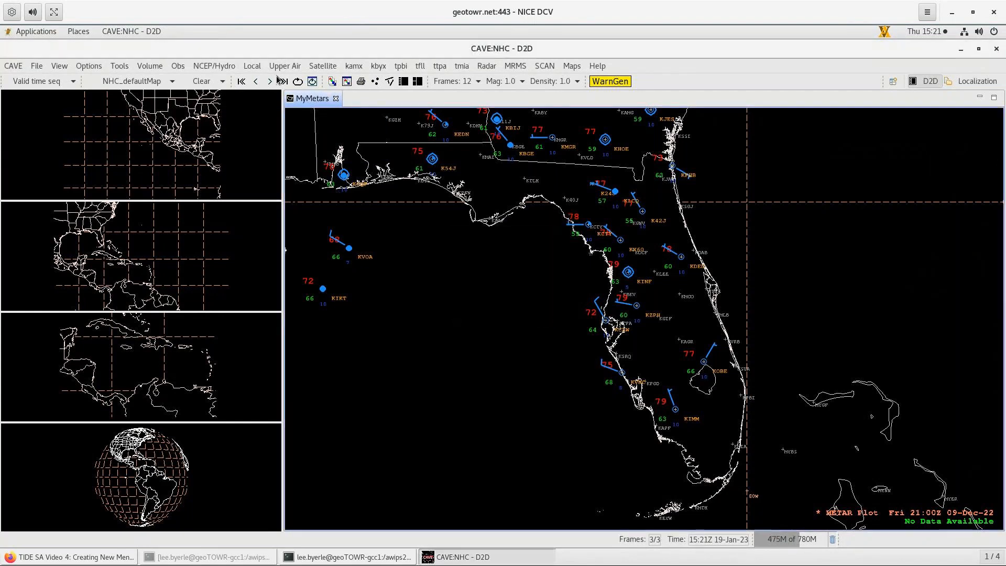
Try to export the editor display to the existing file trng_custom_metar-NHC_bundle.xml.
left_click(13, 66)
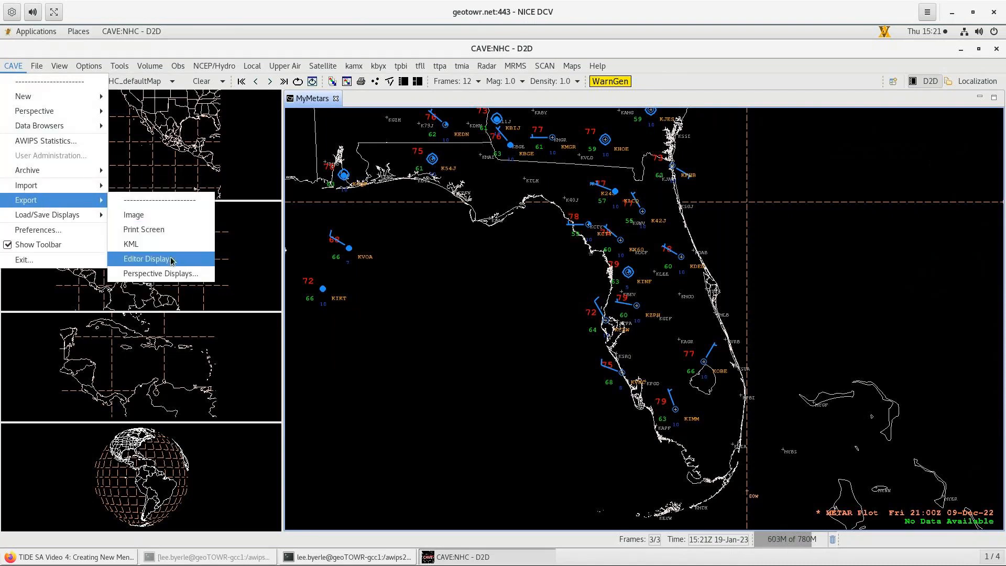
left_click(158, 259)
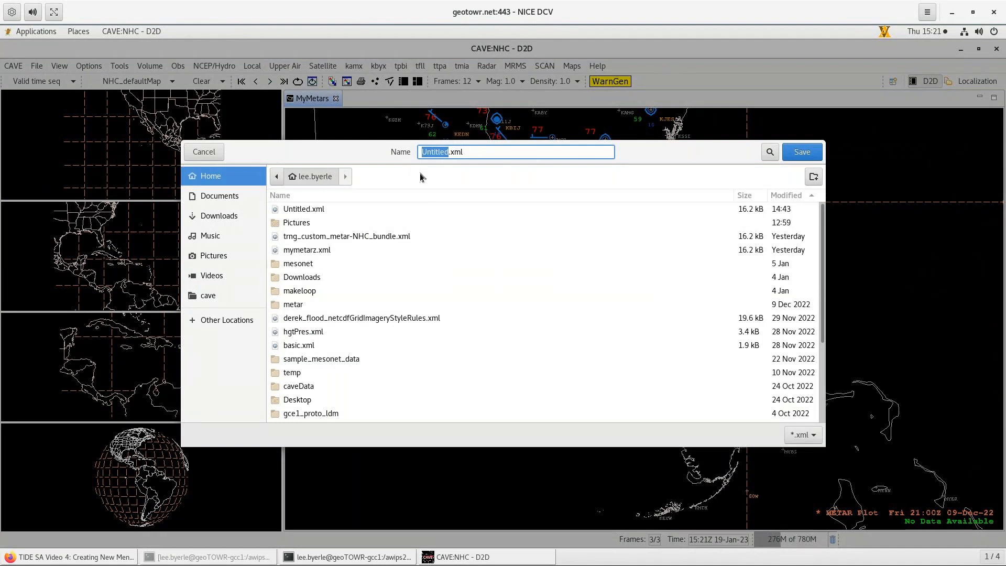
left_click(394, 237)
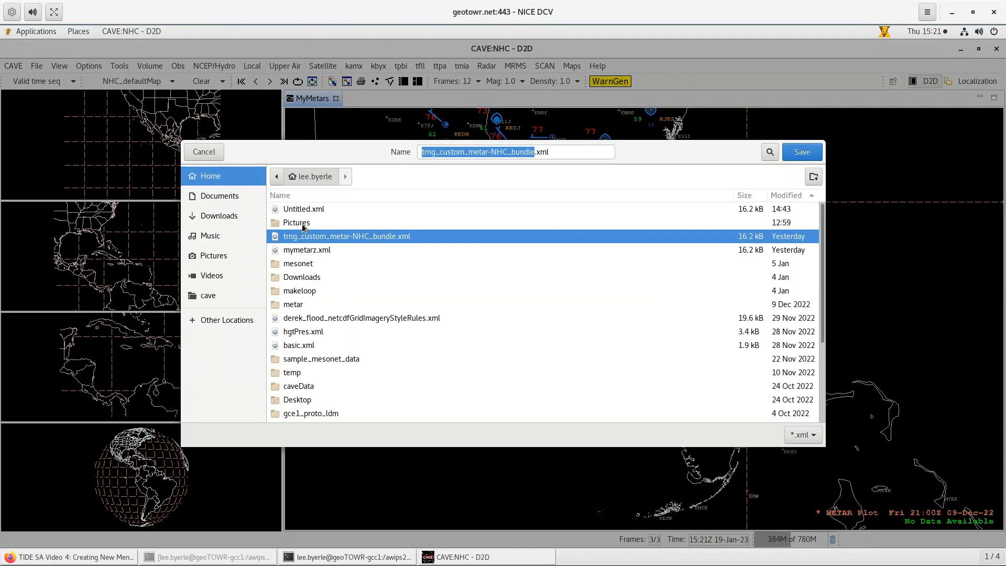
left_click(204, 152)
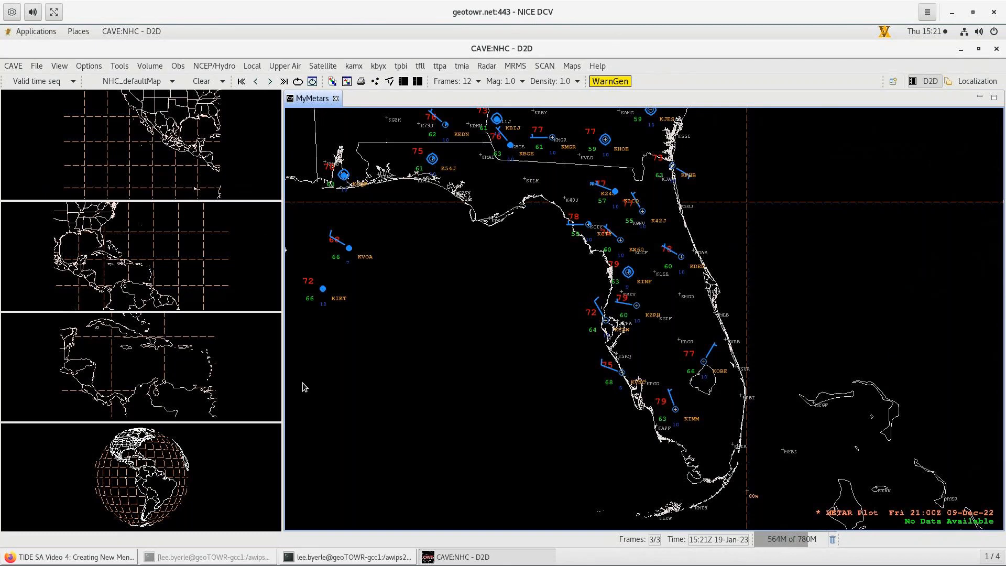
left_click(13, 67)
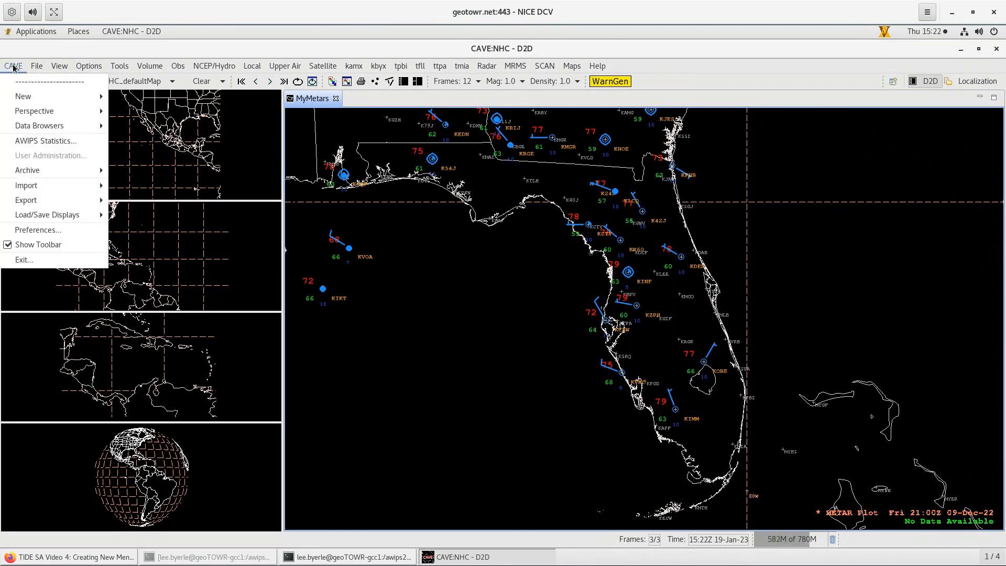
mouse_move(45, 205)
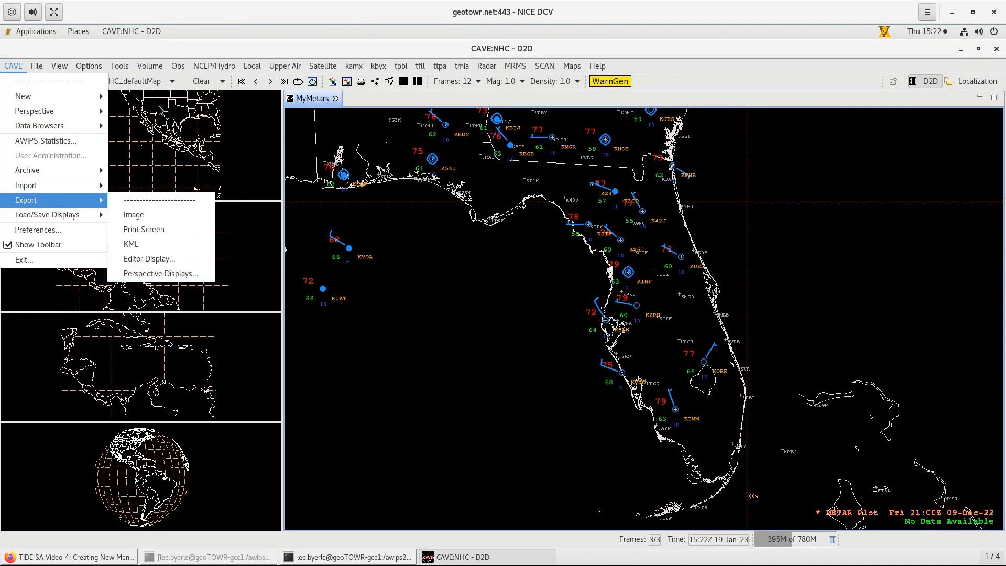
left_click(160, 275)
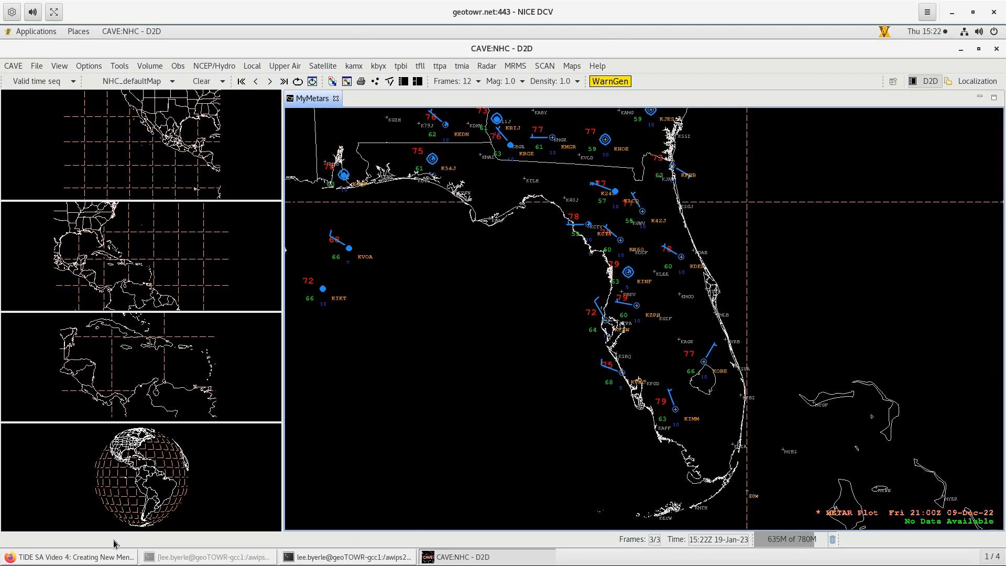
Switch to the training slides in Firefox and review where the Trng Custom item goes in the METAR menu, then exit the slideshow.
left_click(95, 556)
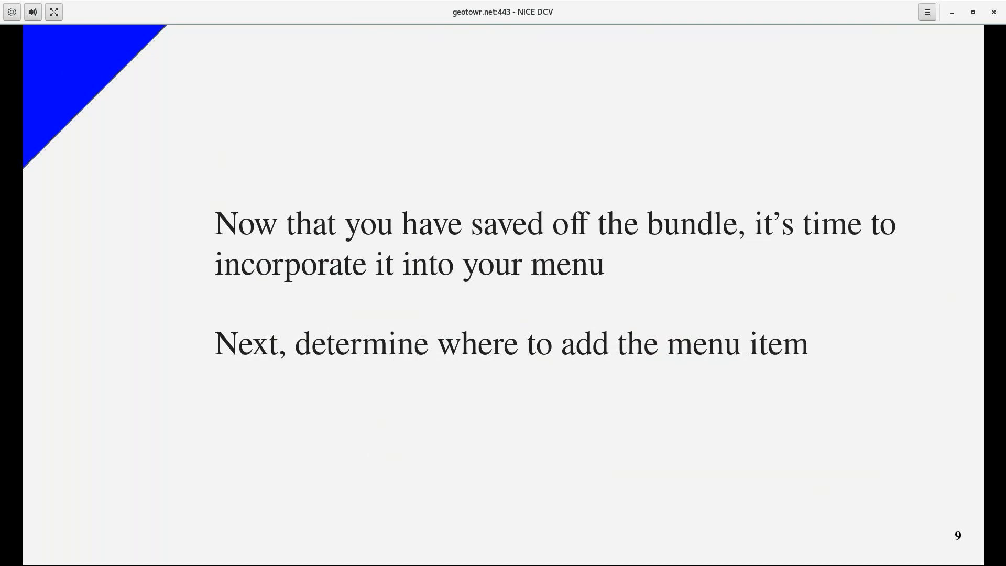
key("Right")
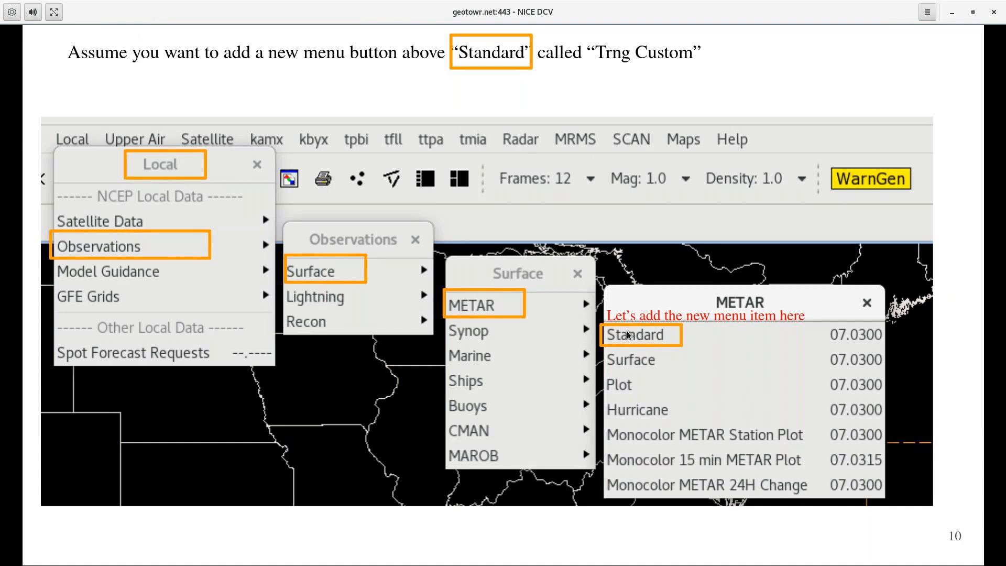
key("Escape")
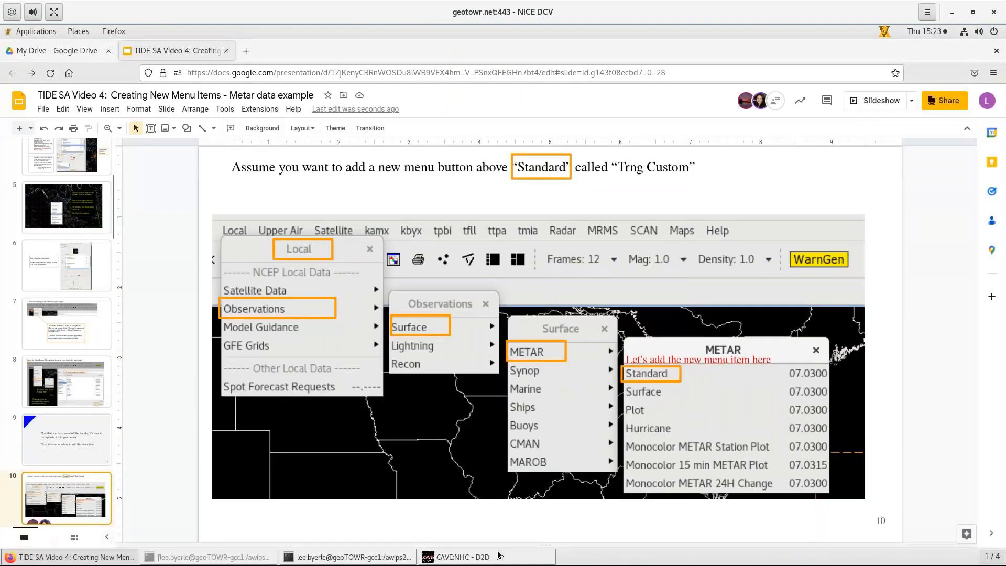
Switch back to CAVE, open the Localization perspective and expand the CAVE folder in the File Browser.
left_click(500, 550)
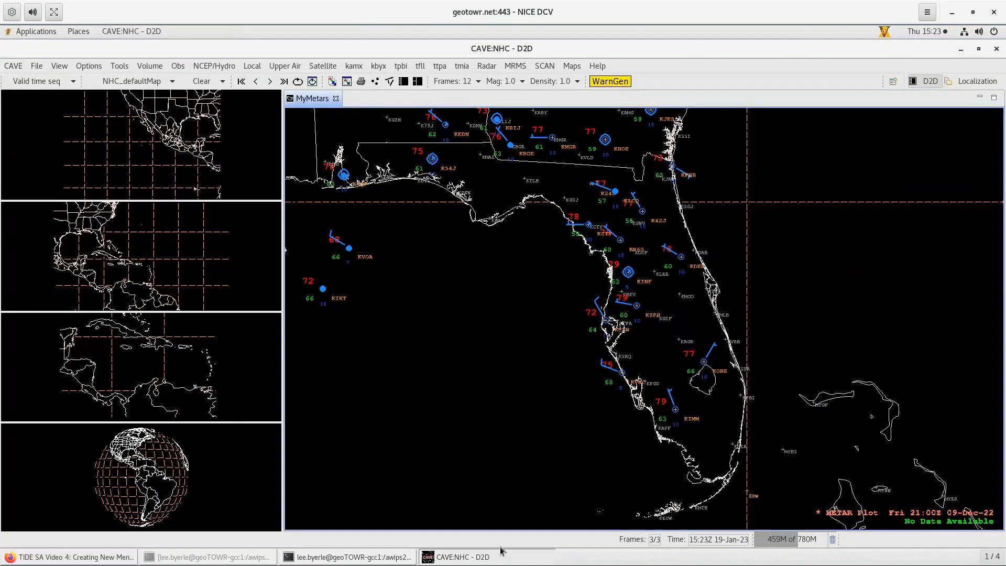
left_click(974, 83)
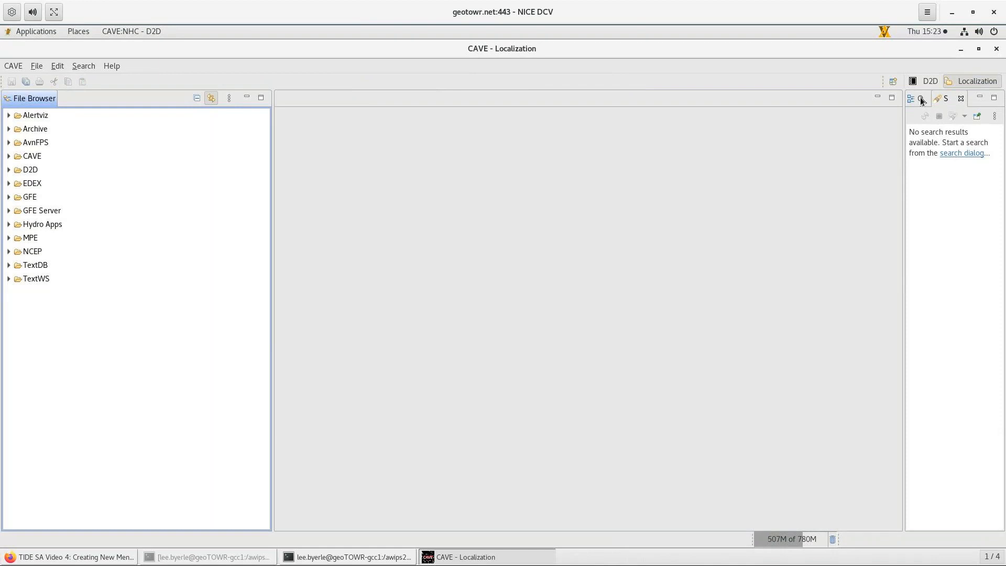
left_click(9, 157)
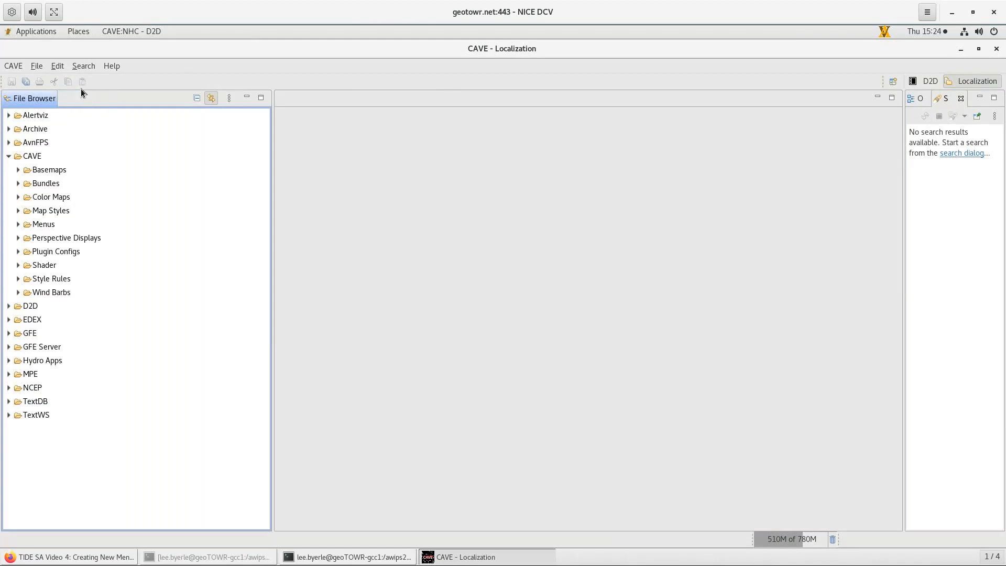
Search localization files by content for the text "Standard", with file extension .xml and application CAVE.
left_click(77, 65)
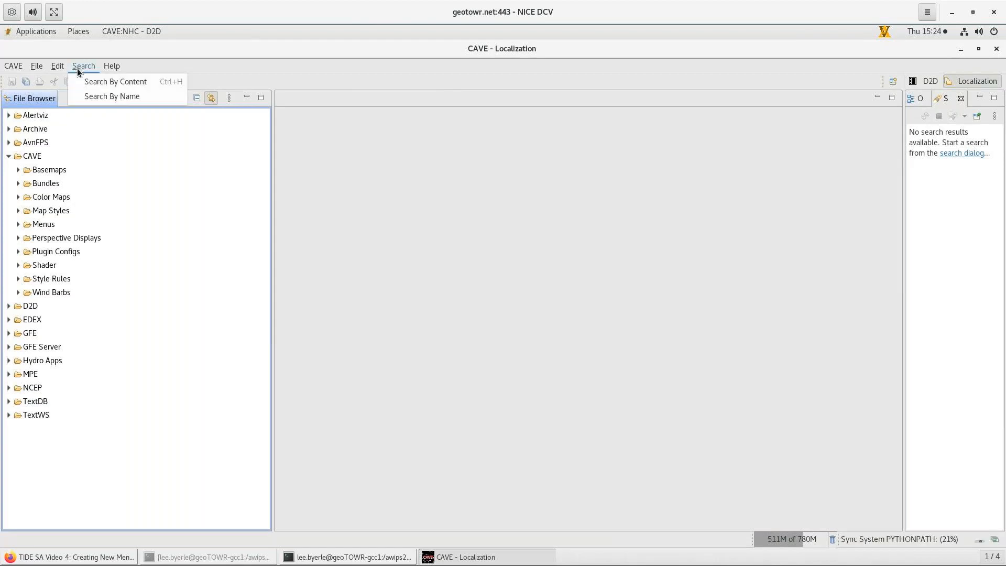
left_click(89, 83)
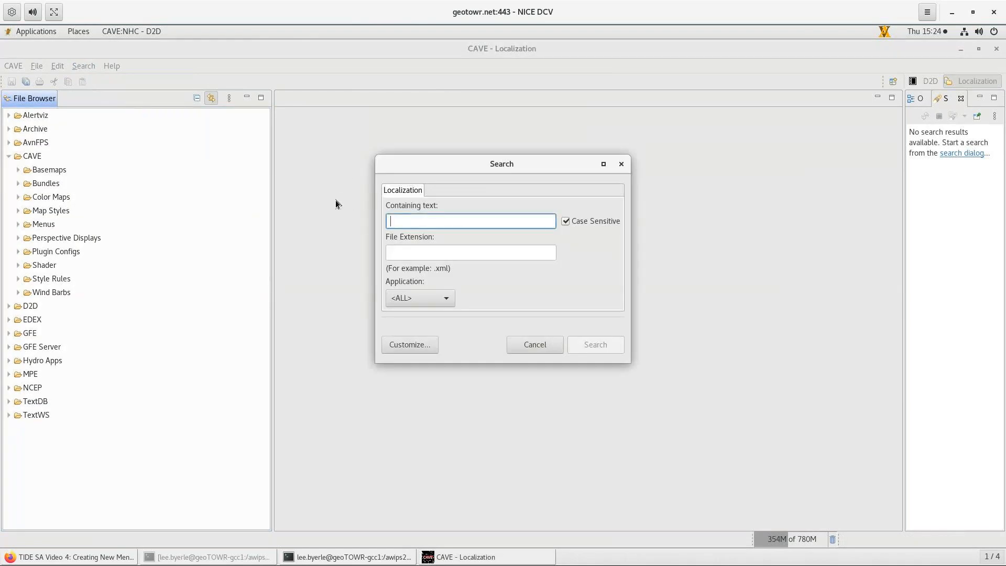
type("S")
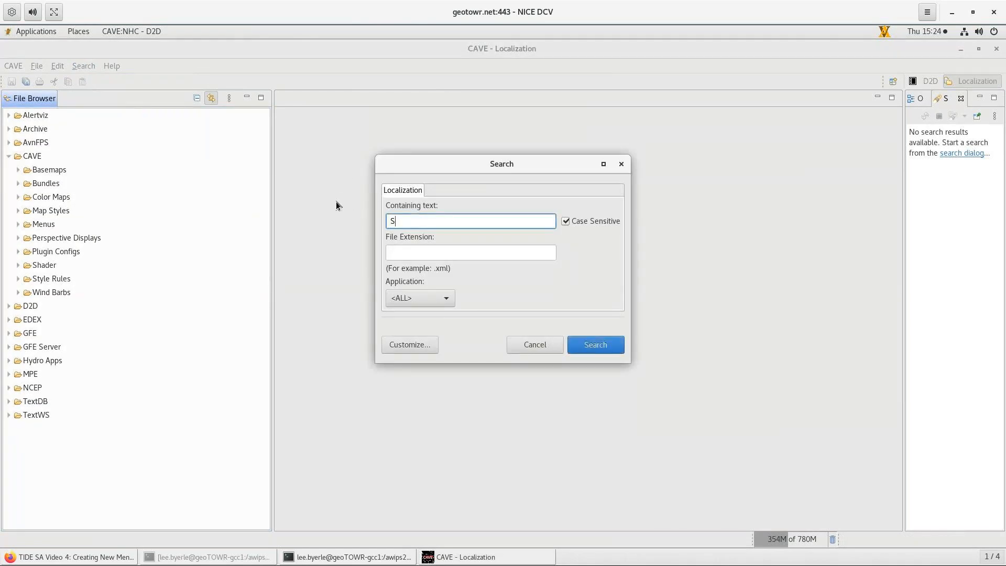
type("tandard")
left_click(391, 252)
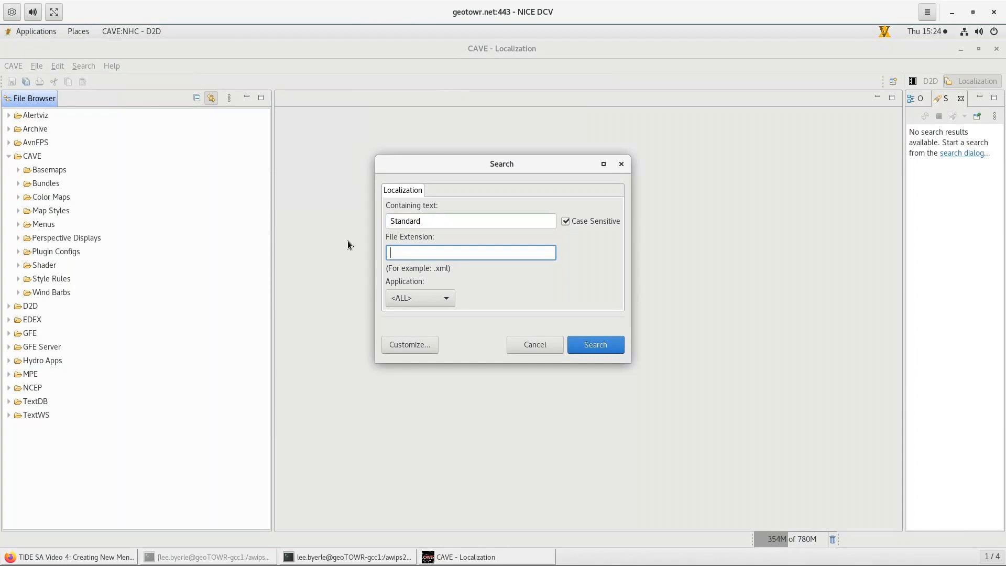
type(".xml")
left_click(435, 298)
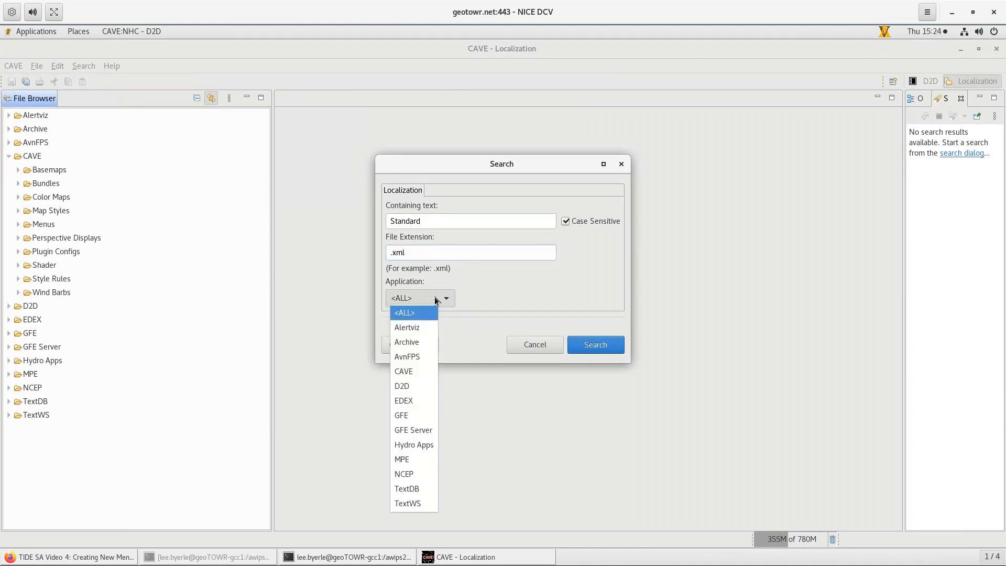
left_click(406, 370)
left_click(595, 345)
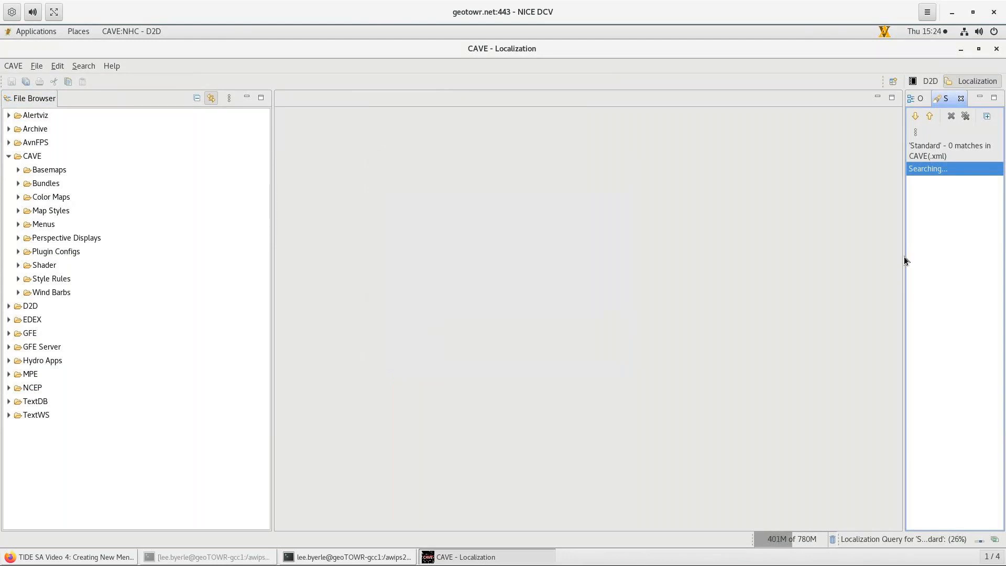
Widen the search results area, expand the CAVE matches and collapse the lma folder.
left_click_drag(904, 261, 643, 274)
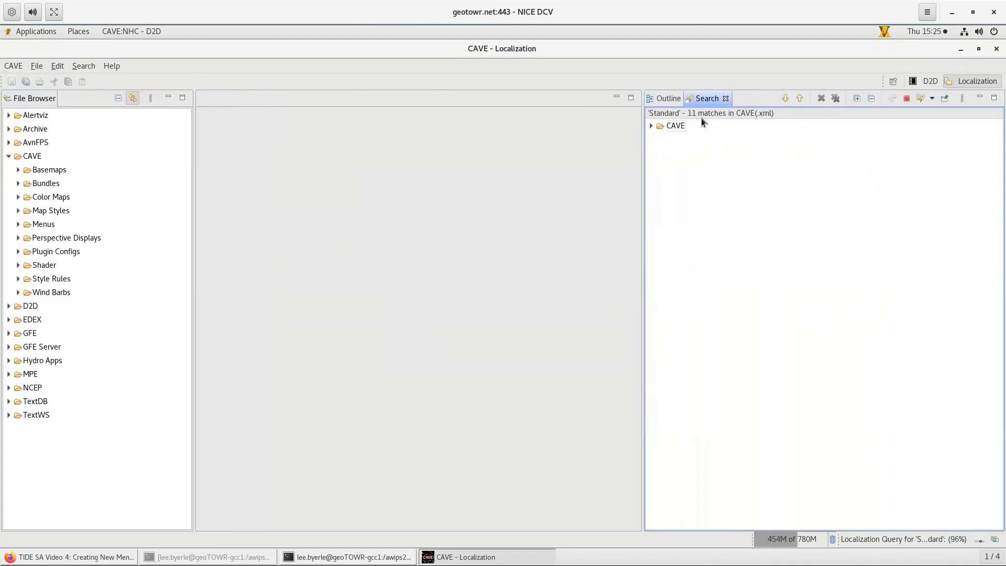
left_click(650, 127)
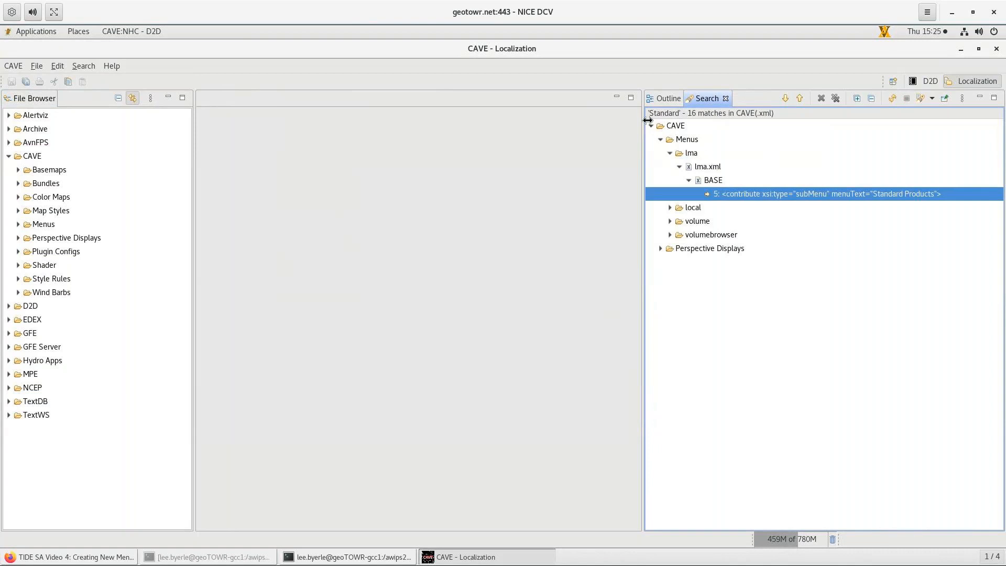
left_click(670, 153)
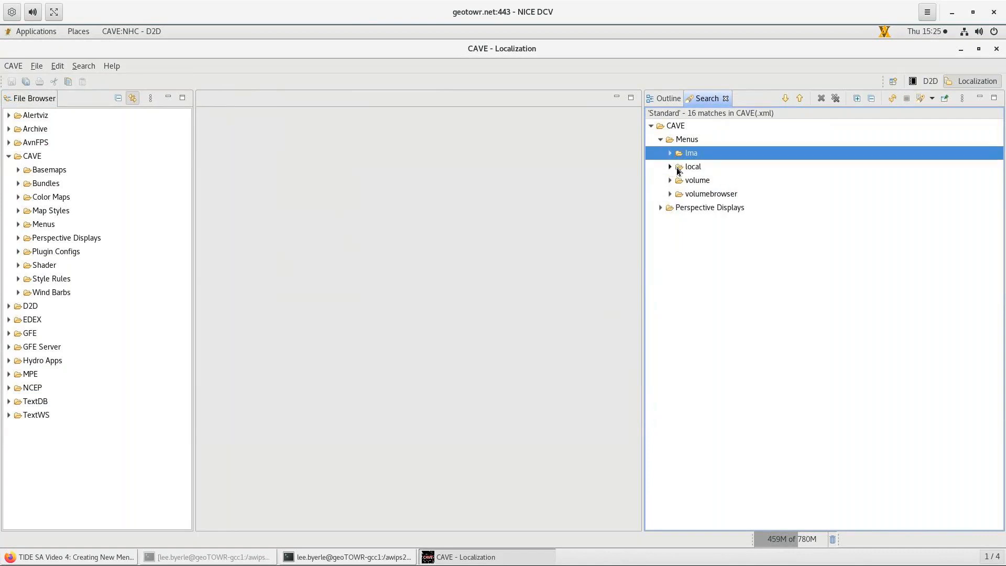
Check the Observations submenu of the Local menu in the D2D perspective and return to the Localization perspective.
left_click(929, 80)
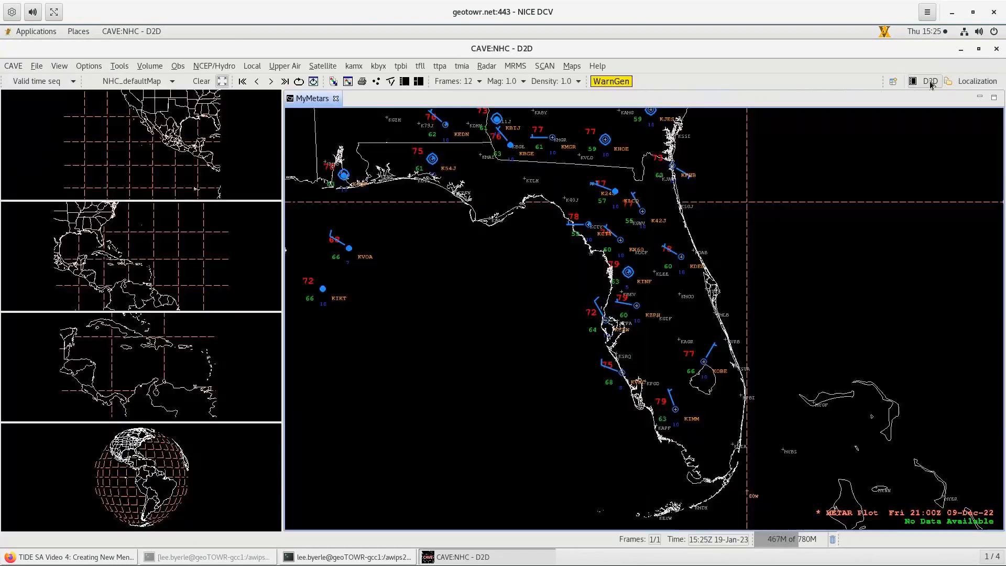
left_click(254, 68)
mouse_move(266, 127)
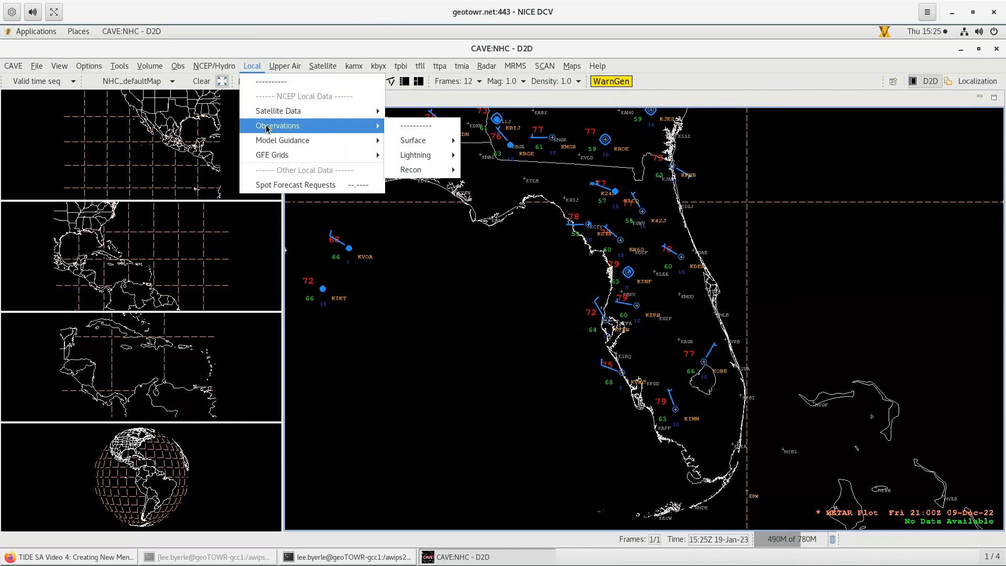
left_click(256, 208)
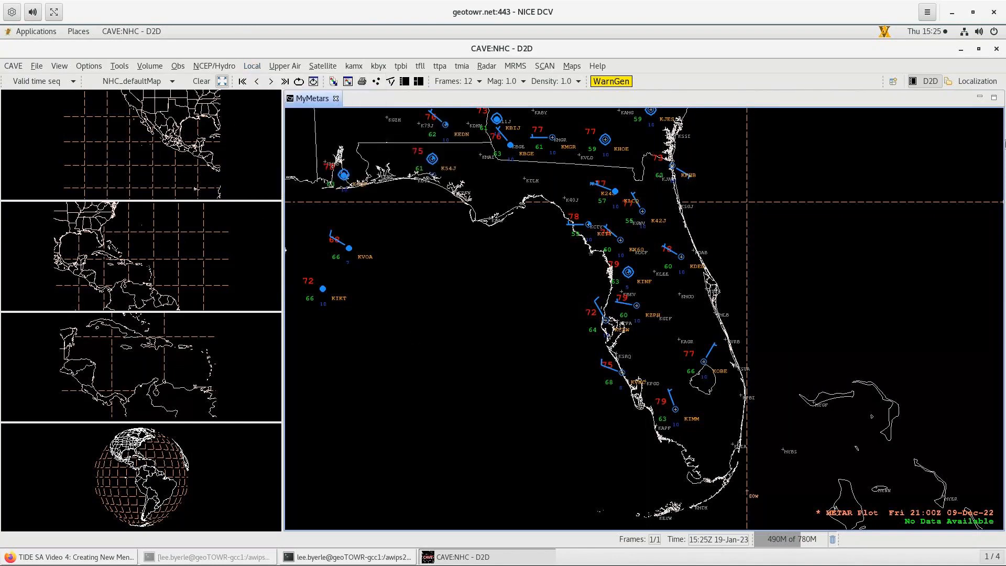
left_click(963, 83)
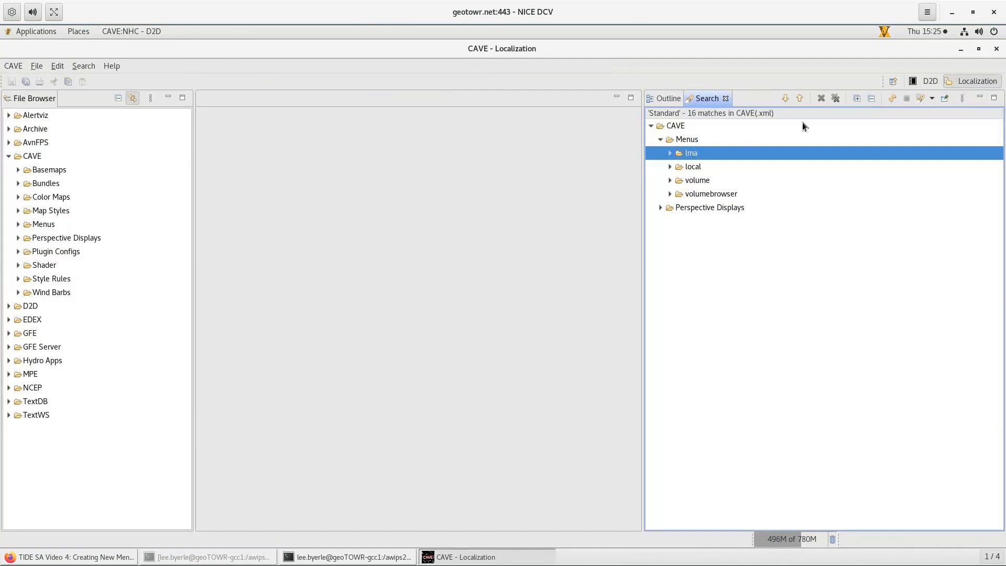
Expand the matches under local, ncep, obs and ncepSfcObsMenu.xml to list those in the SITE (NHC) version.
left_click(670, 167)
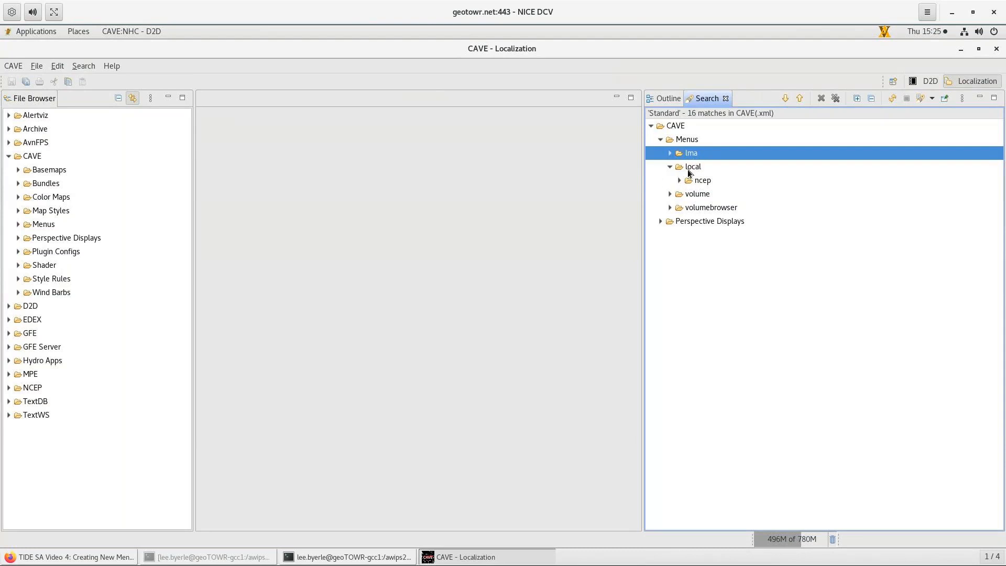
left_click(679, 181)
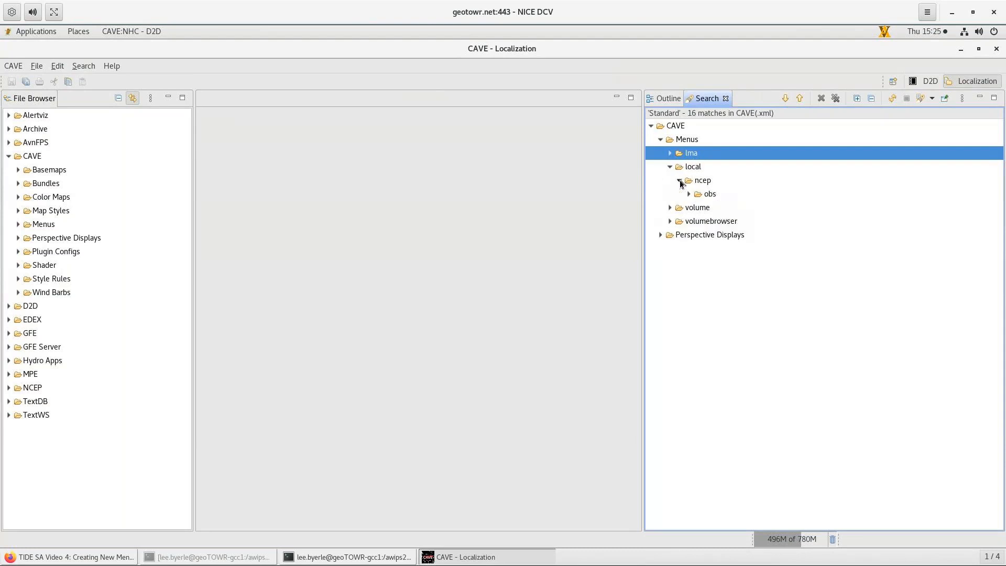
left_click(689, 194)
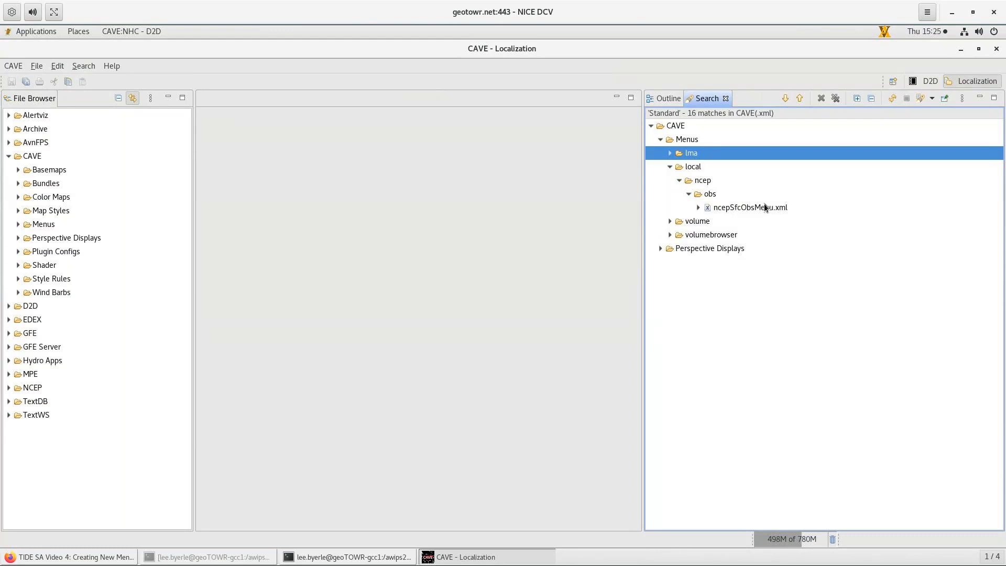
left_click(699, 208)
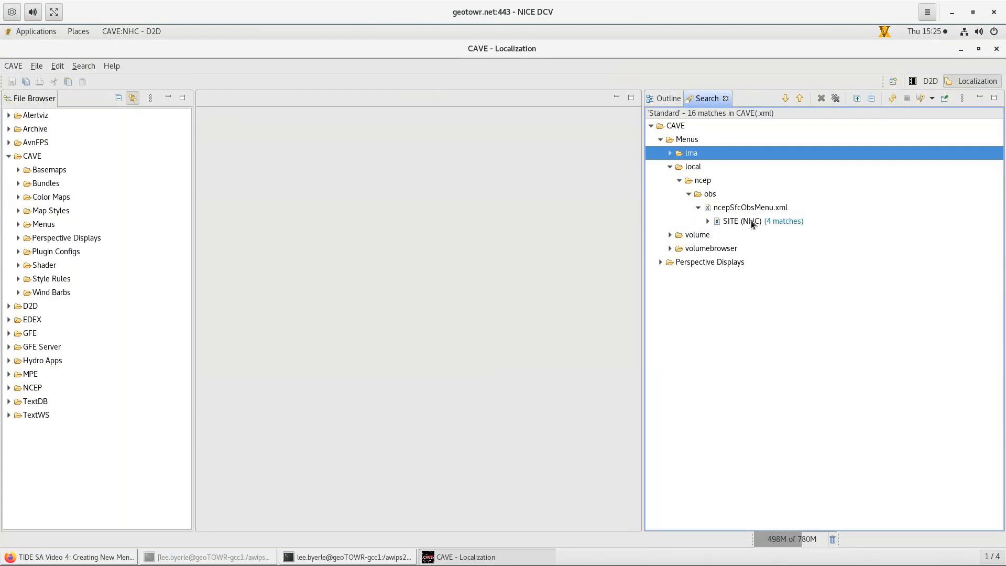
left_click(707, 222)
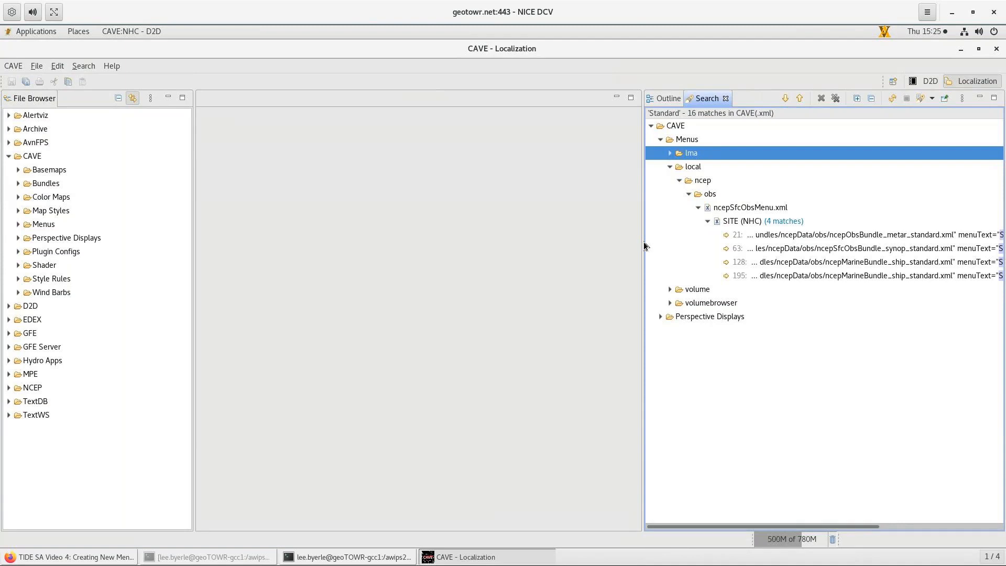
Widen the search results further and open the line 21 match for ncepObsBundle_metar_standard.xml in ncepSfcObsMenu.xml.
left_click_drag(641, 241, 408, 249)
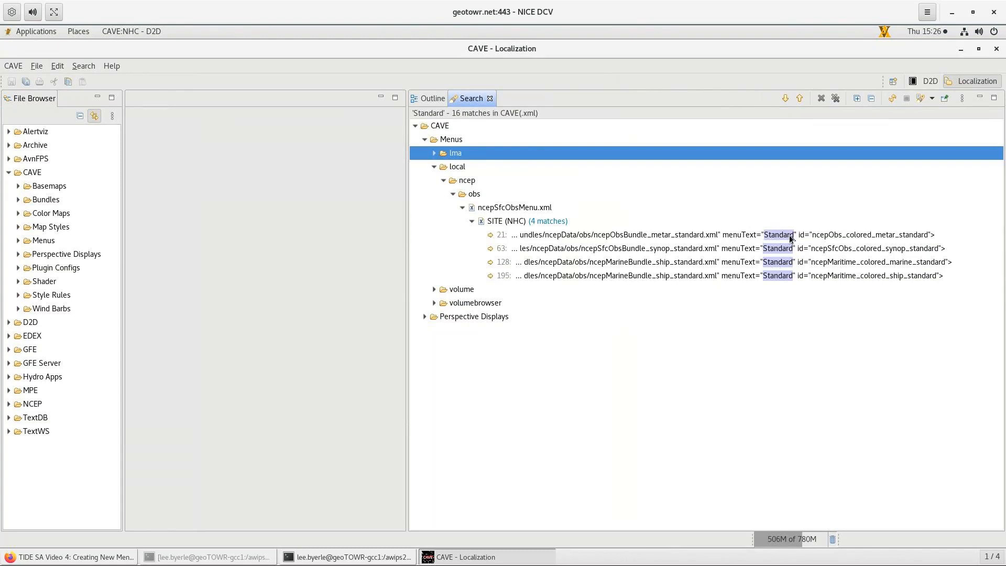
left_click(752, 236)
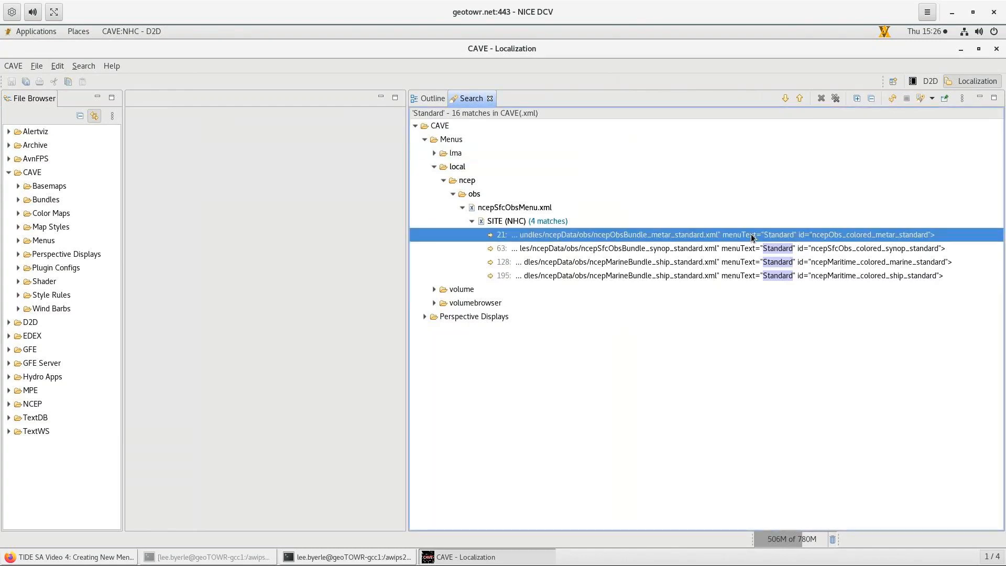
double_click(751, 237)
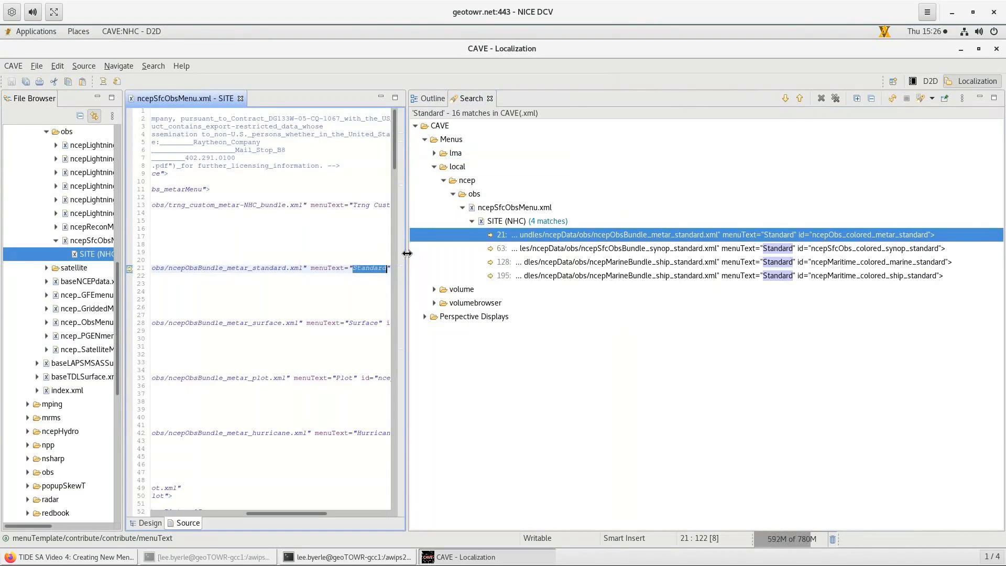
Enlarge the editor area for ncepSfcObsMenu.xml and examine the METAR submenu's bundle item entries.
left_click_drag(412, 257, 946, 279)
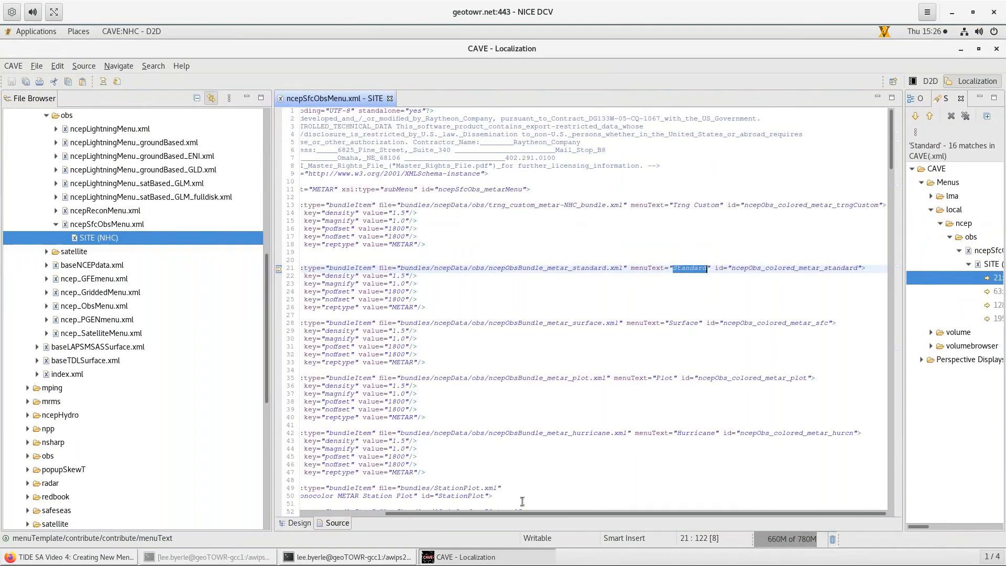
left_click_drag(523, 518, 440, 513)
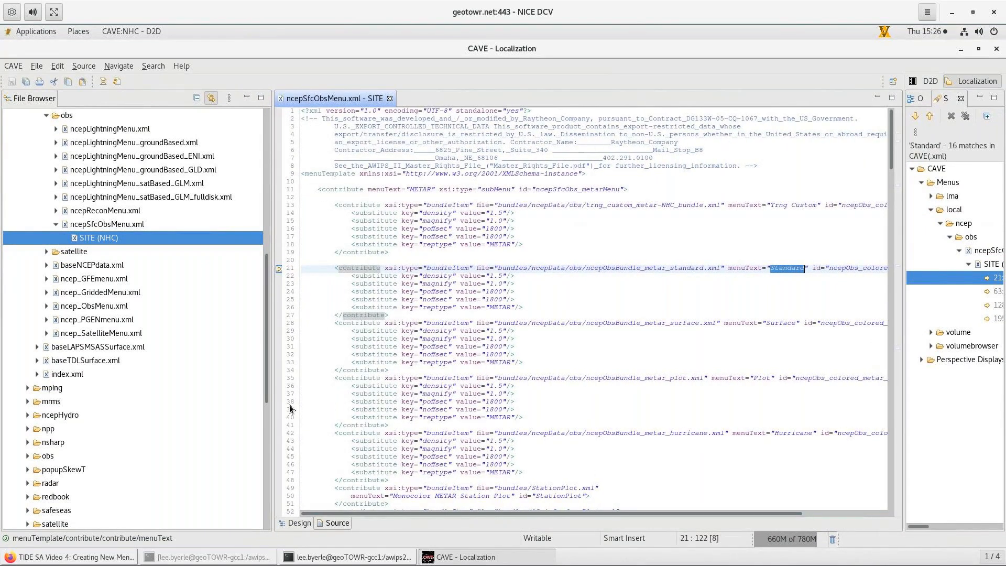
left_click_drag(273, 363, 231, 370)
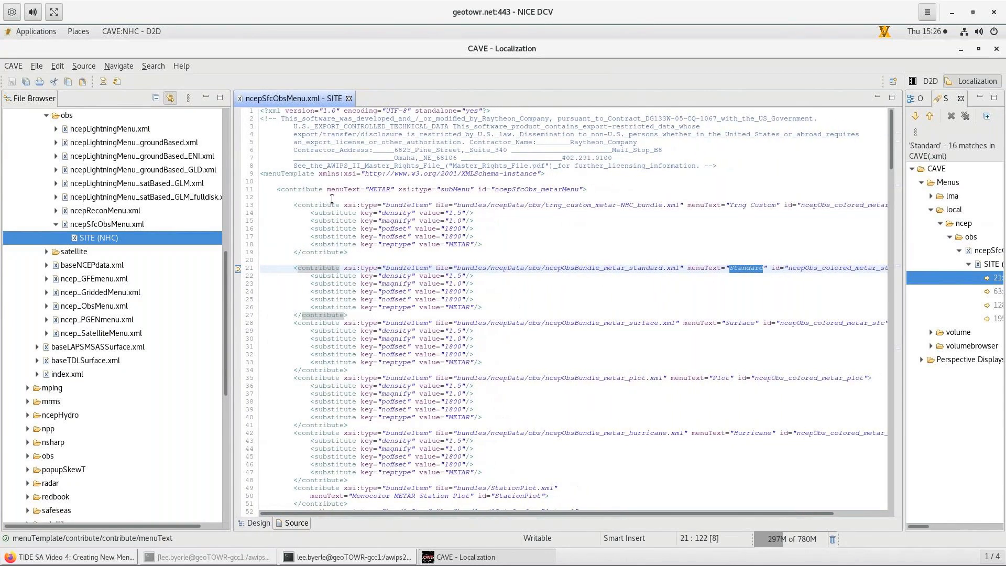
scroll(494, 248, "down", 4)
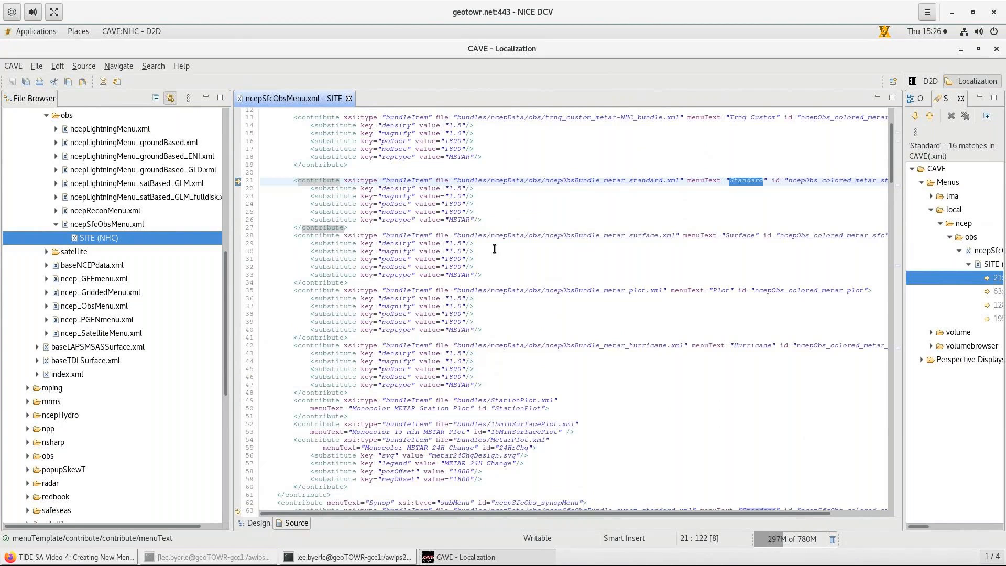
scroll(494, 248, "down", 2)
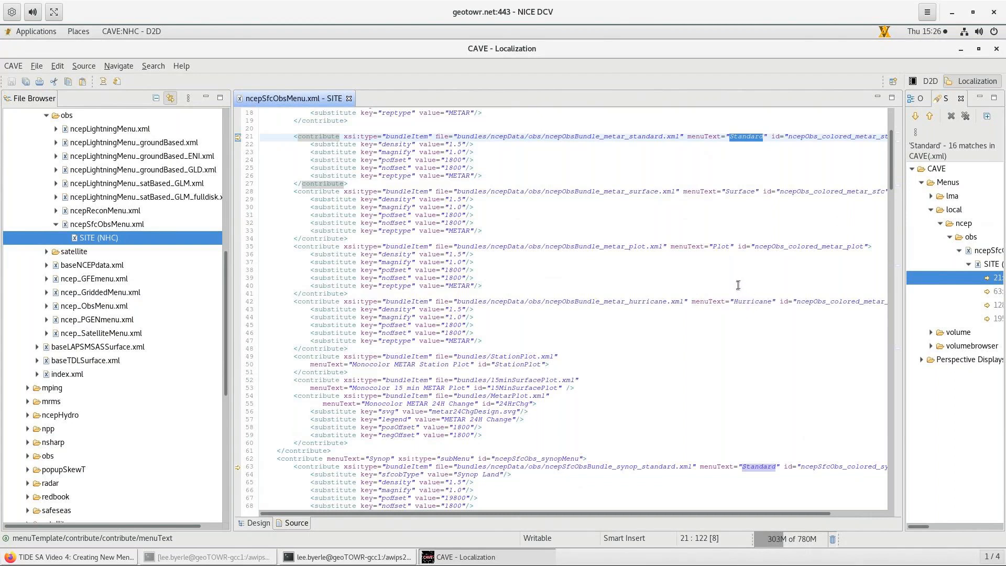
Check the METAR submenu under Local > Observations > Surface in the D2D perspective and return to the Localization perspective.
left_click(927, 82)
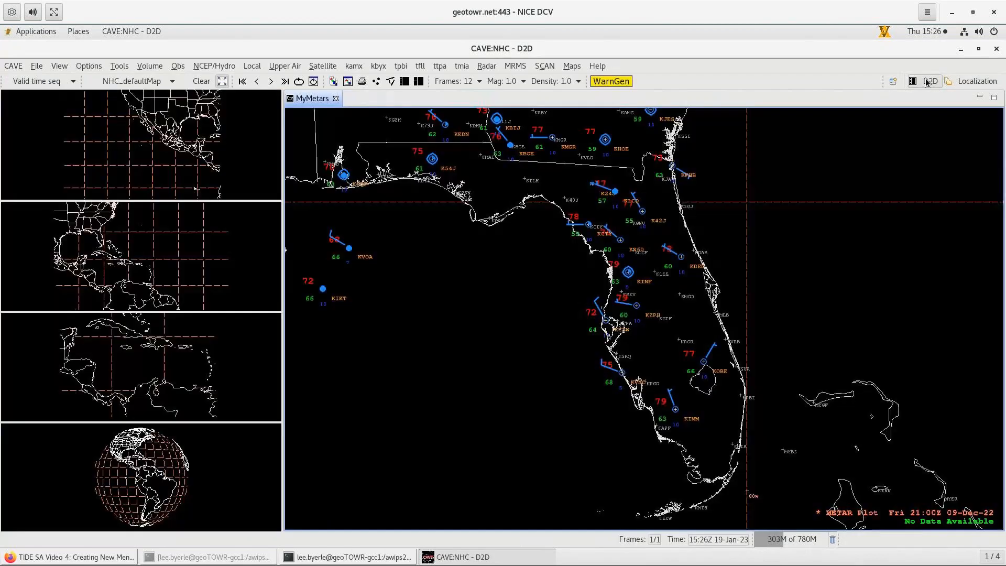
left_click(247, 67)
mouse_move(328, 132)
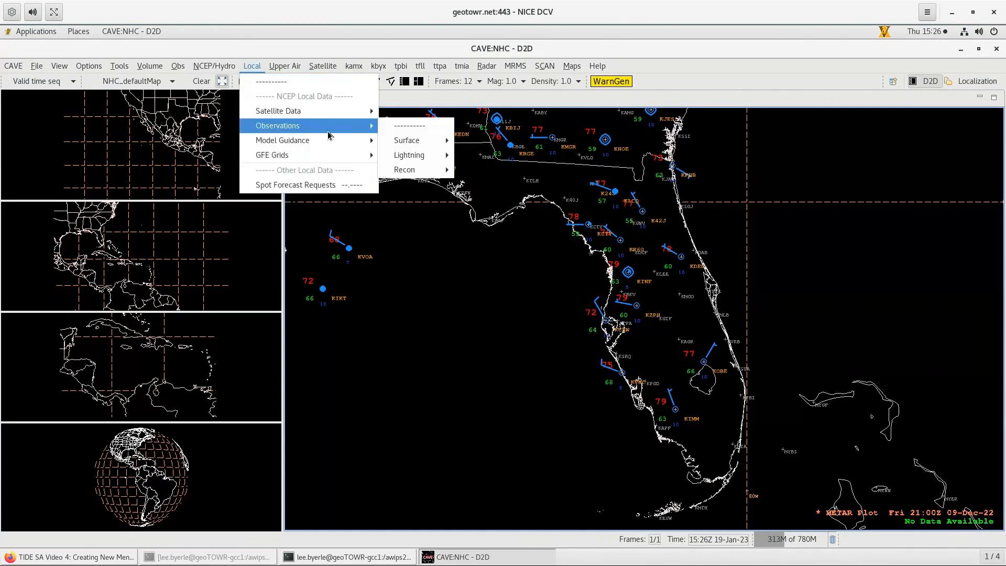
mouse_move(414, 141)
mouse_move(475, 156)
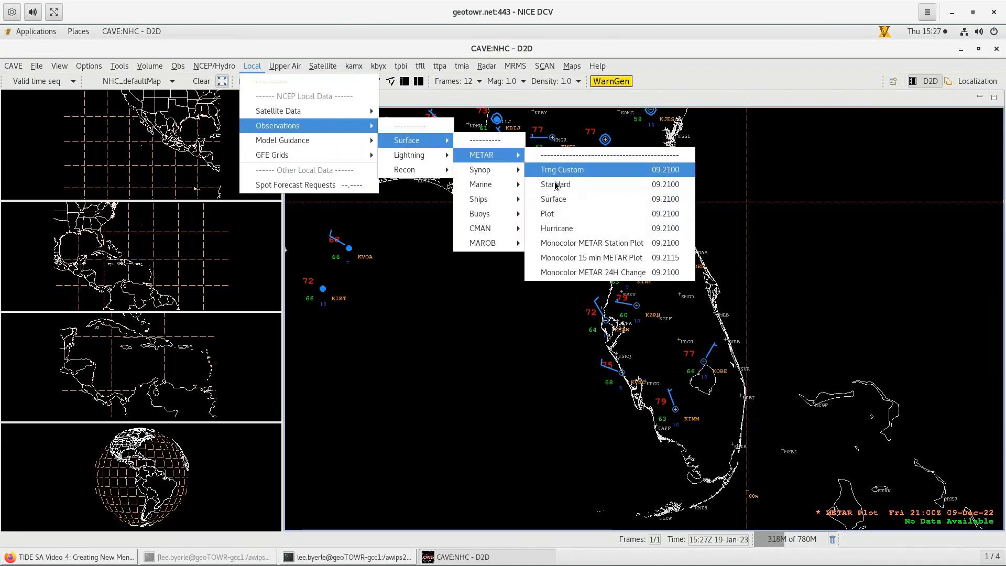
left_click(889, 165)
left_click(969, 82)
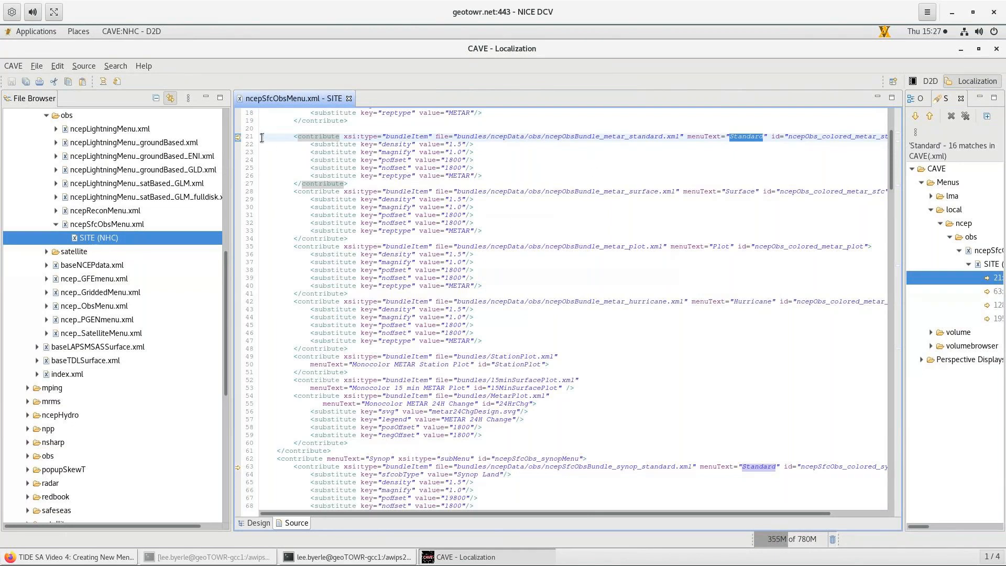
Examine the Standard contribute block in ncepSfcObsMenu.xml and the bundles/ncepData/obs/ path it shares with the Surface entry.
left_click_drag(260, 138, 455, 182)
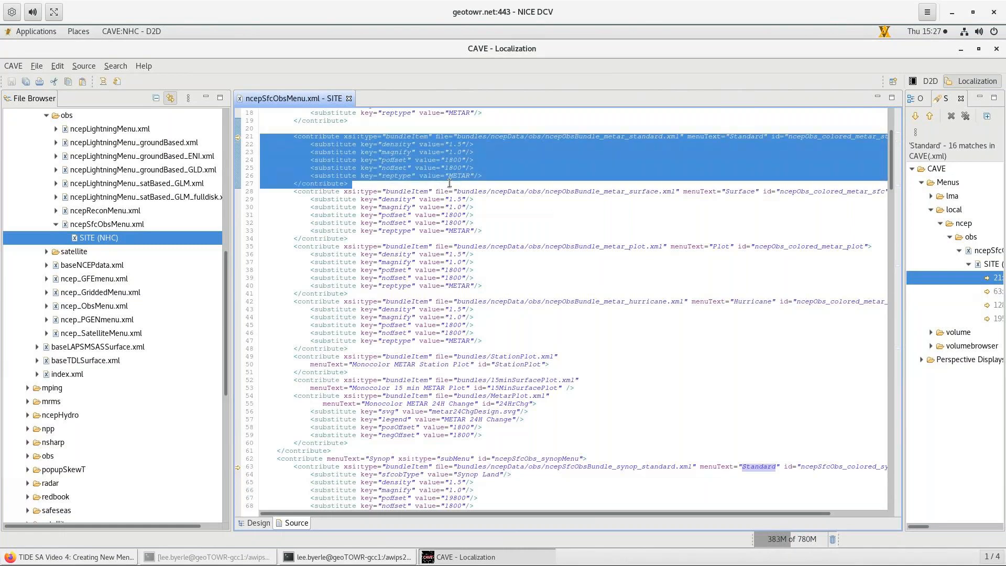
left_click(497, 159)
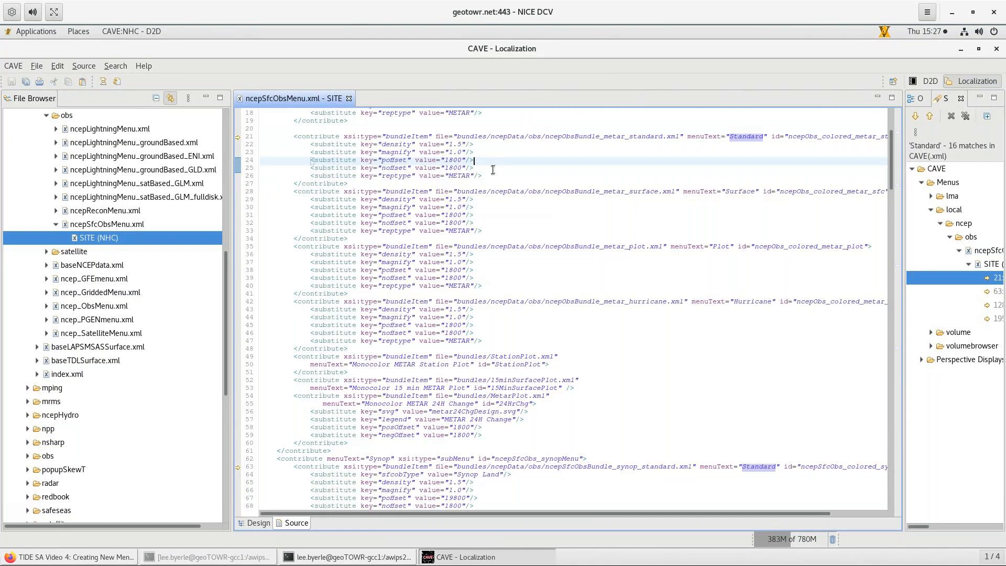
left_click_drag(456, 136, 545, 138)
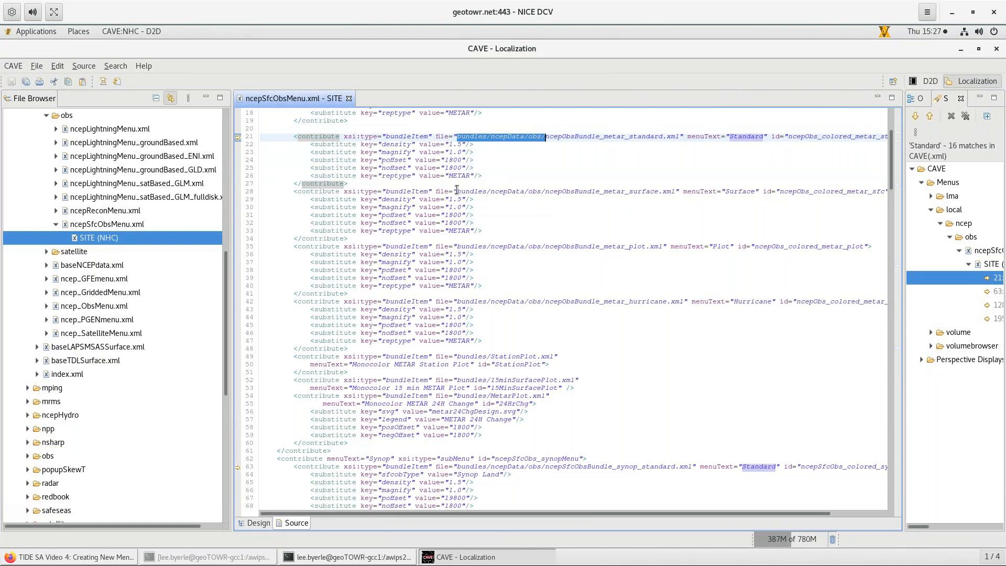
left_click_drag(455, 191, 548, 189)
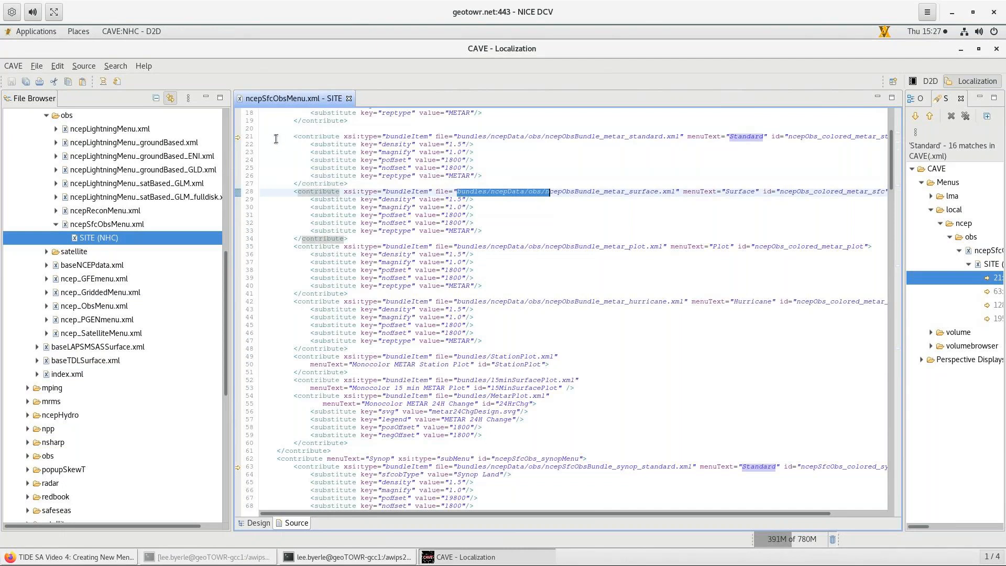
left_click_drag(262, 130, 518, 176)
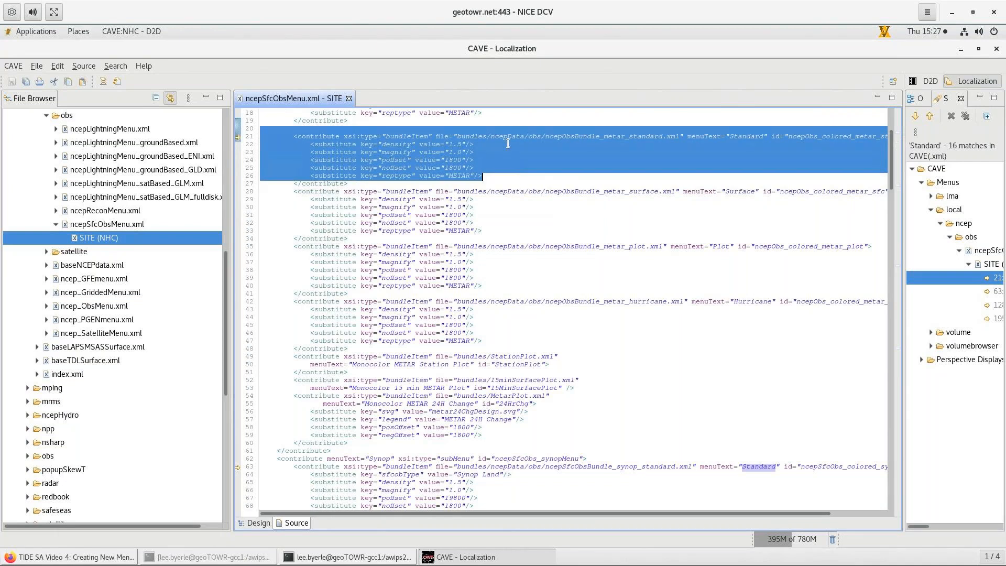
left_click(506, 180)
left_click(457, 136)
left_click_drag(457, 136, 546, 137)
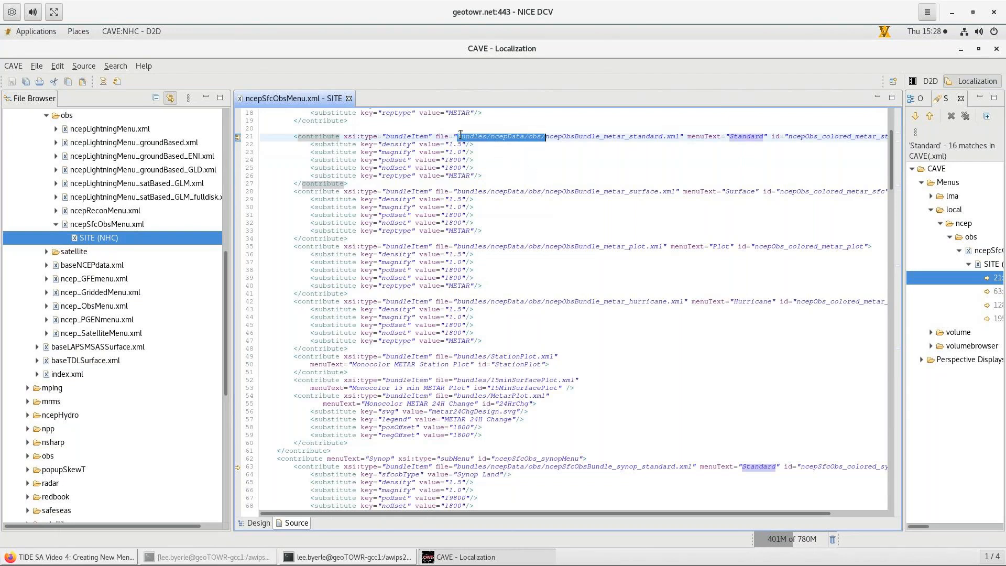
Expand the obs folder inside ncepData under CAVE's Bundles in the File Browser.
left_click_drag(220, 251, 240, 119)
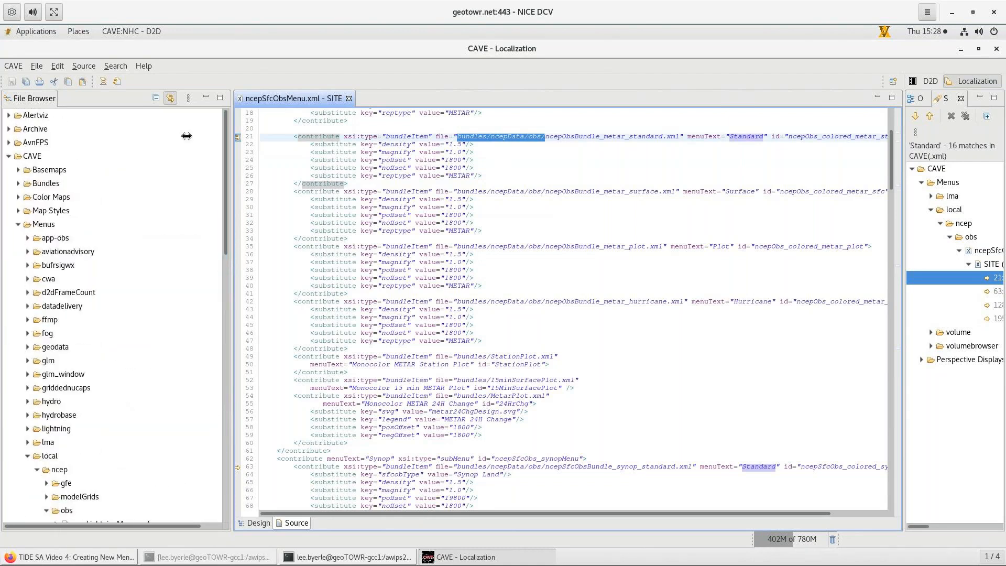
left_click(18, 184)
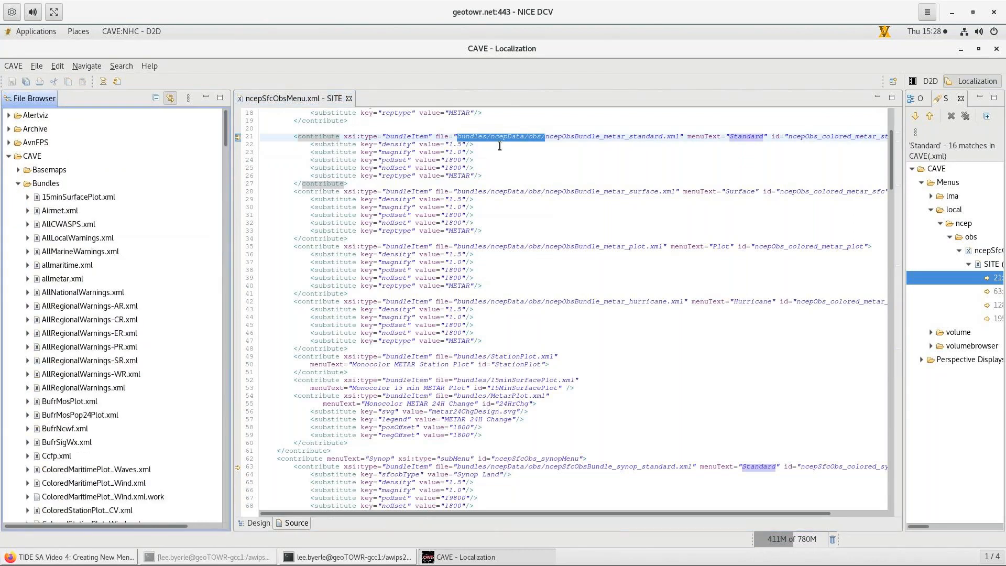
scroll(222, 134, "down", 1)
left_click_drag(231, 152, 242, 409)
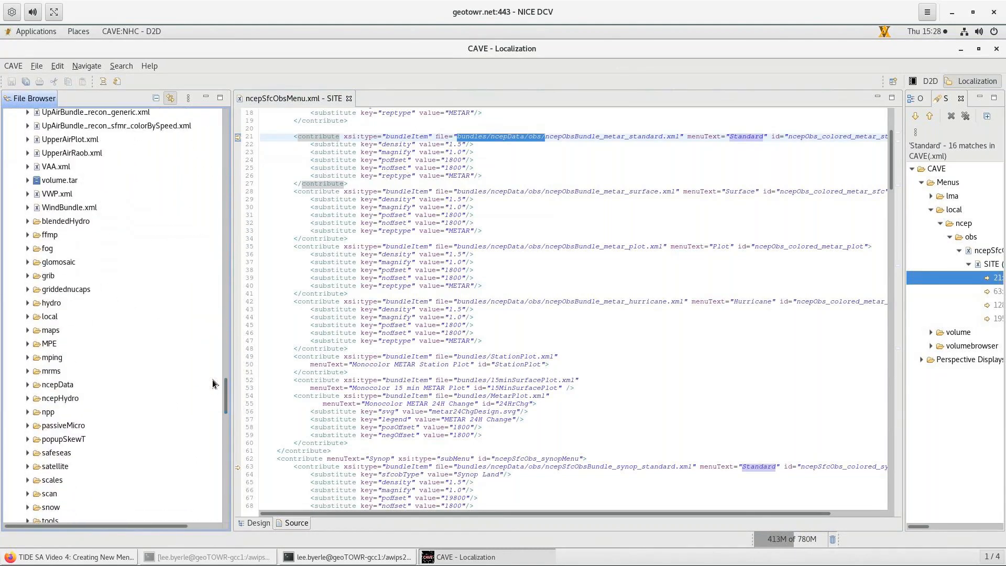
left_click(27, 385)
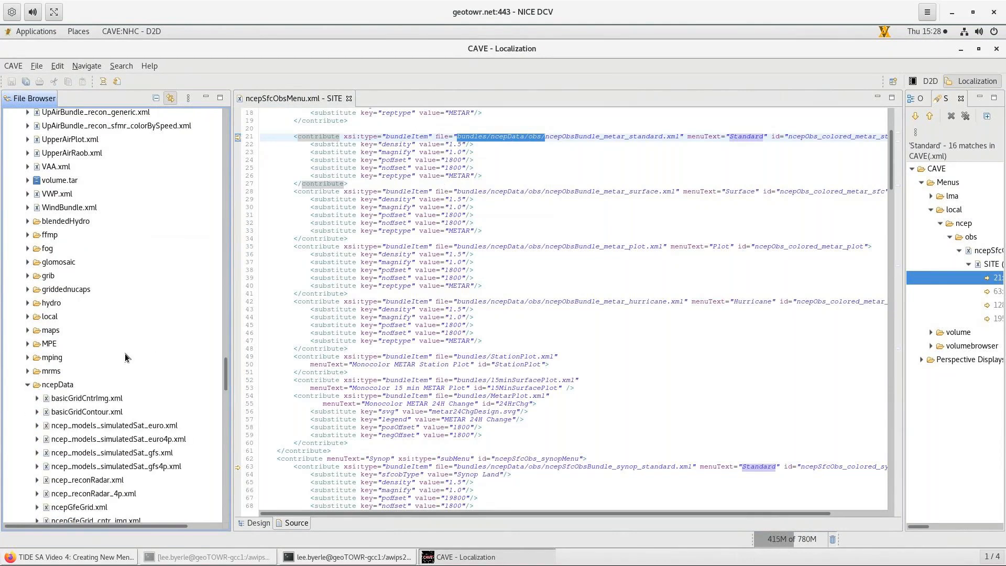
scroll(124, 353, "down", 10)
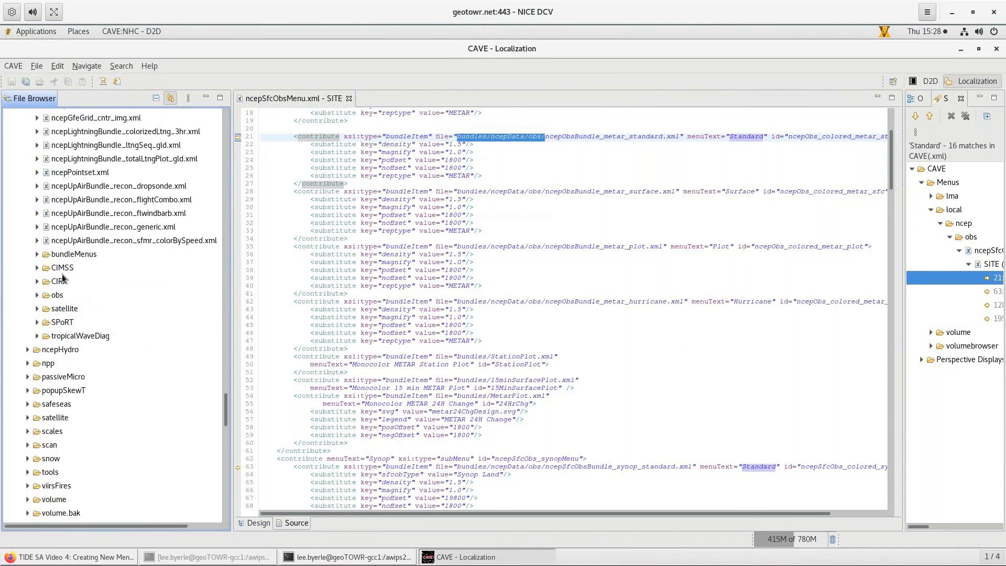
left_click(38, 295)
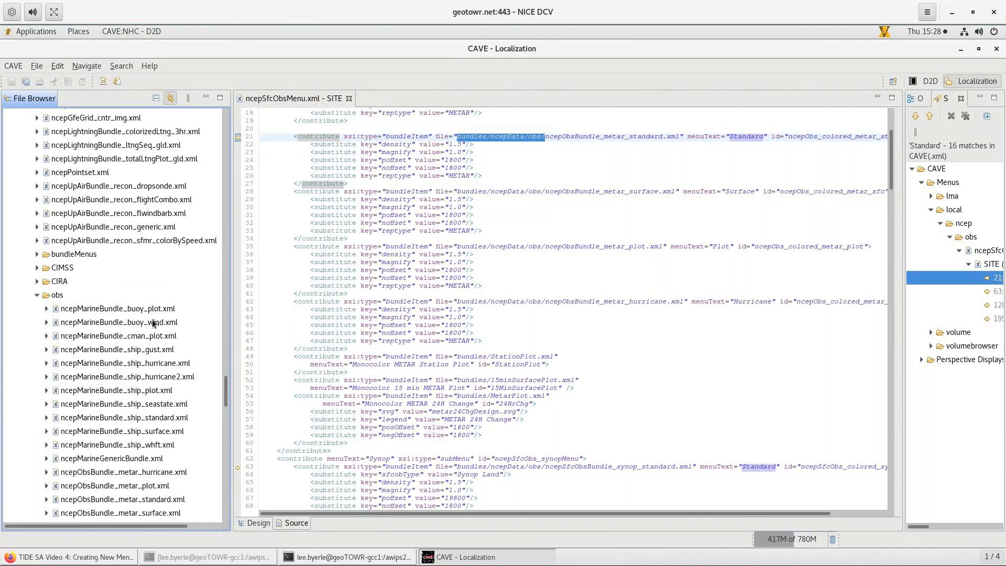
right_click(55, 297)
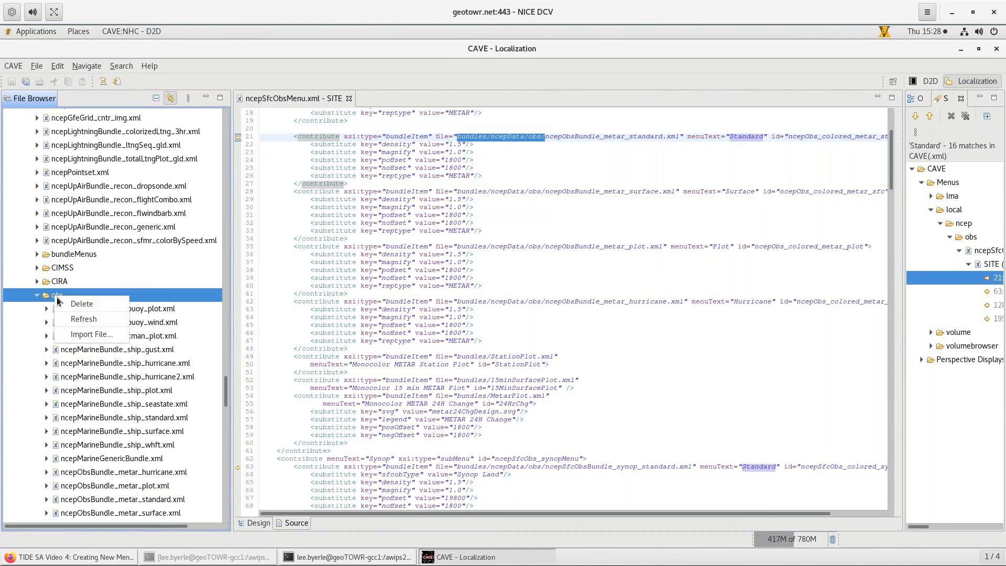
left_click(84, 338)
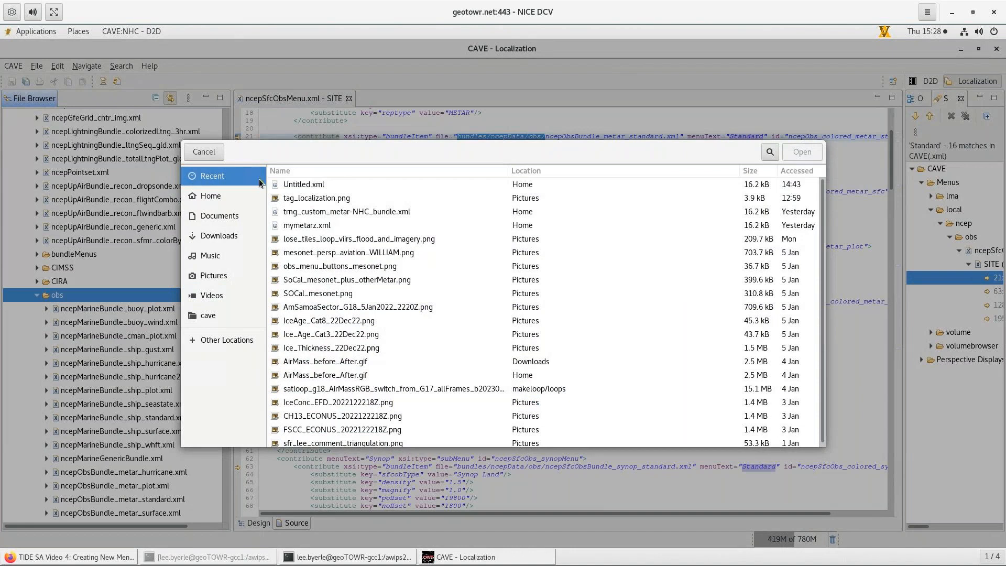
left_click(356, 210)
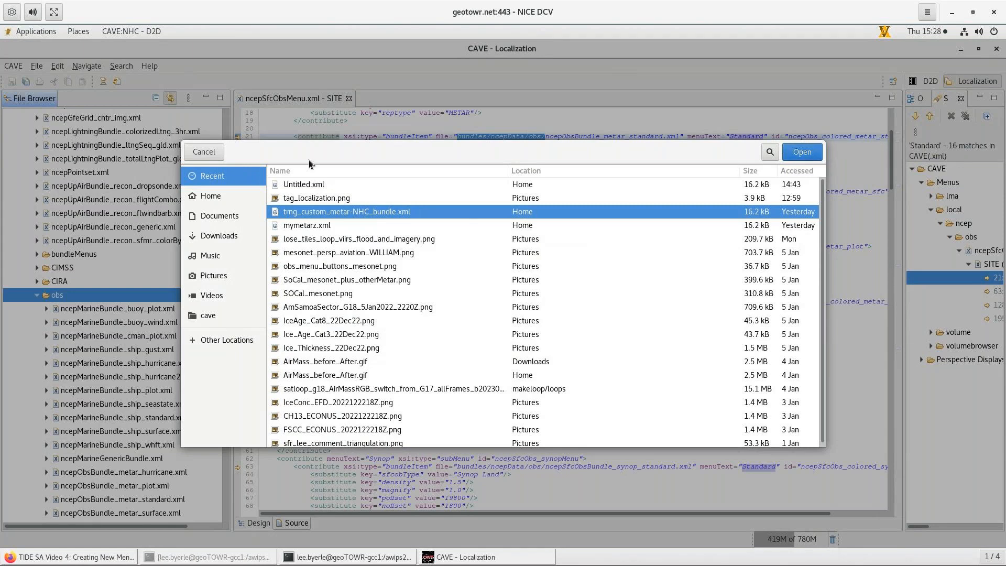
left_click(203, 152)
Open the SITE (NHC) version of trng_custom_metar-NHC_bundle.xml from the obs bundles folder and review its XML.
scroll(92, 378, "down", 5)
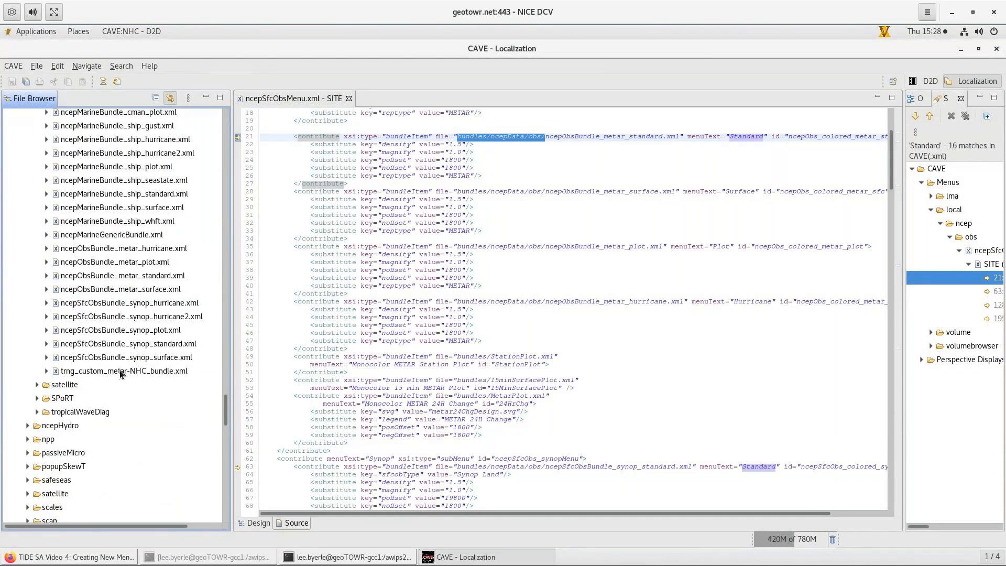
left_click(47, 371)
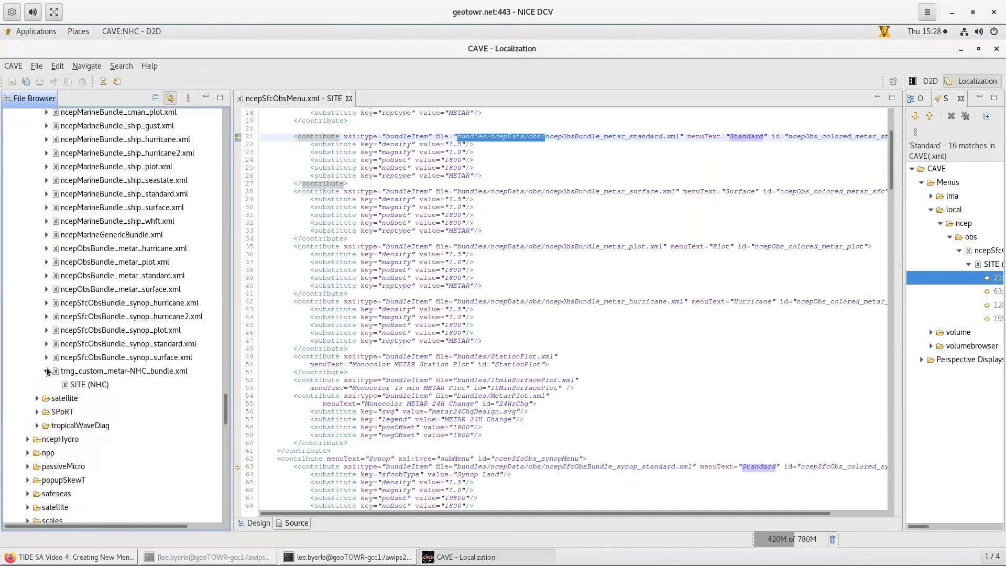
double_click(96, 386)
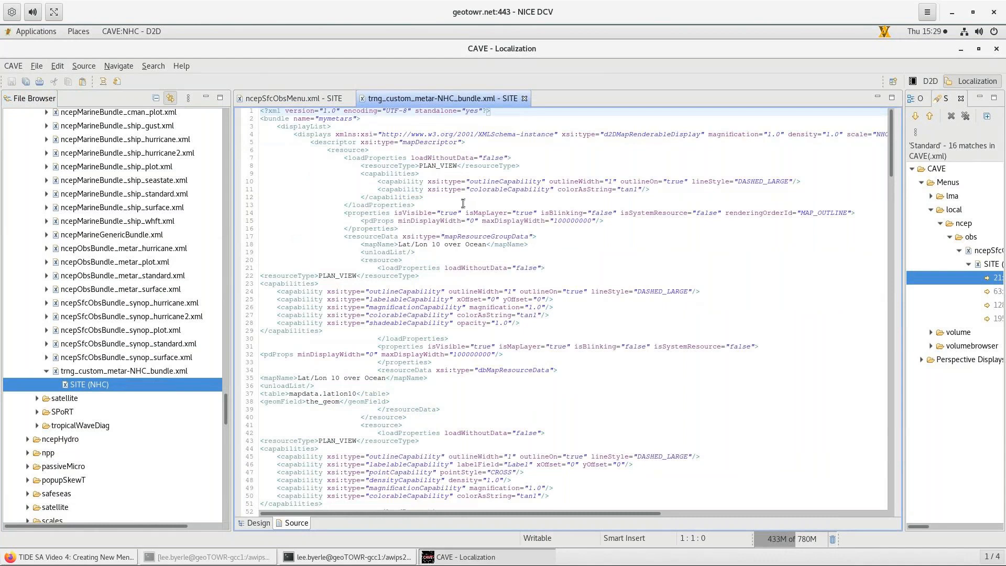
scroll(548, 257, "down", 4)
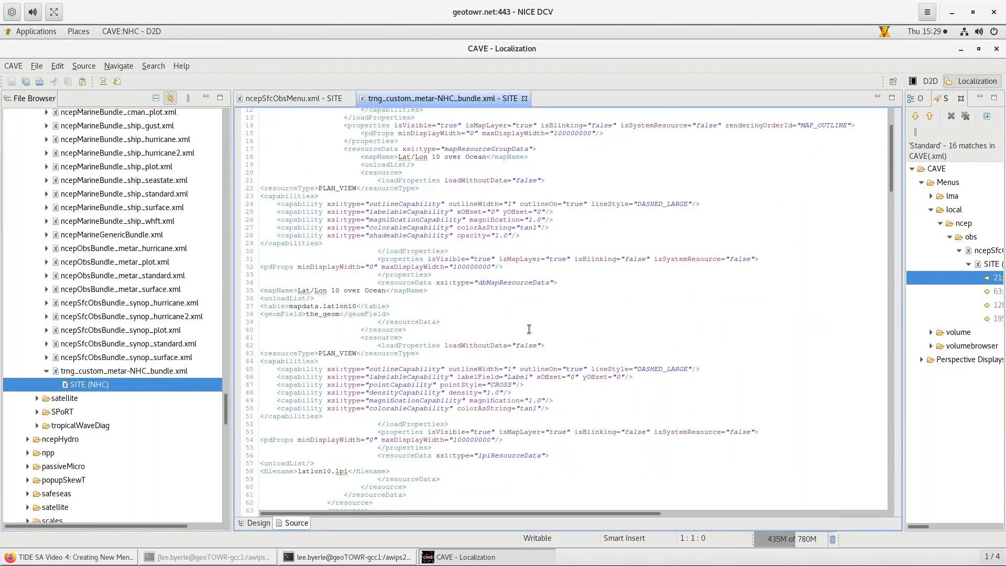
scroll(528, 326, "down", 4)
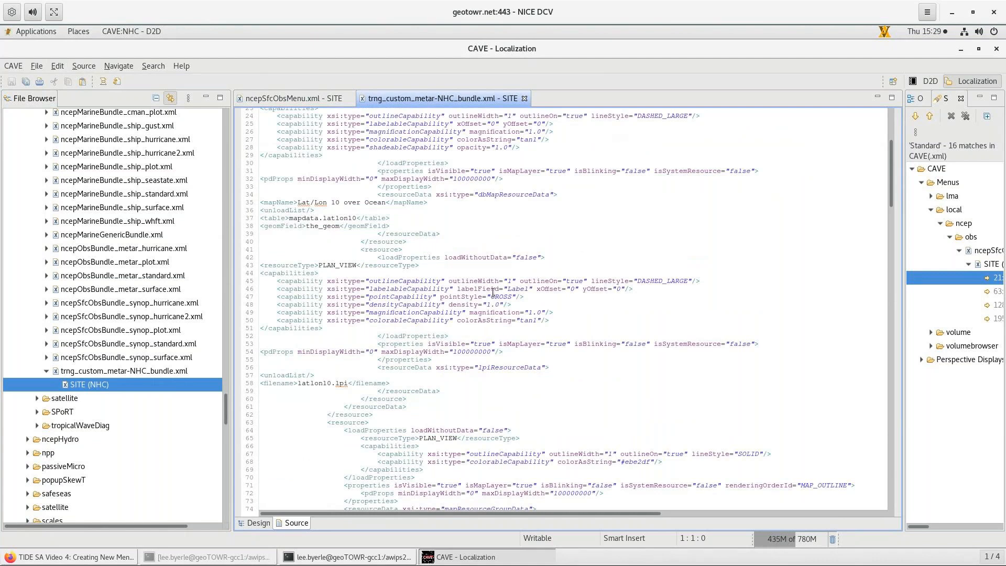
Return to ncepSfcObsMenu.xml and compare the Standard contribute block with the Trng Custom block above it.
left_click(295, 99)
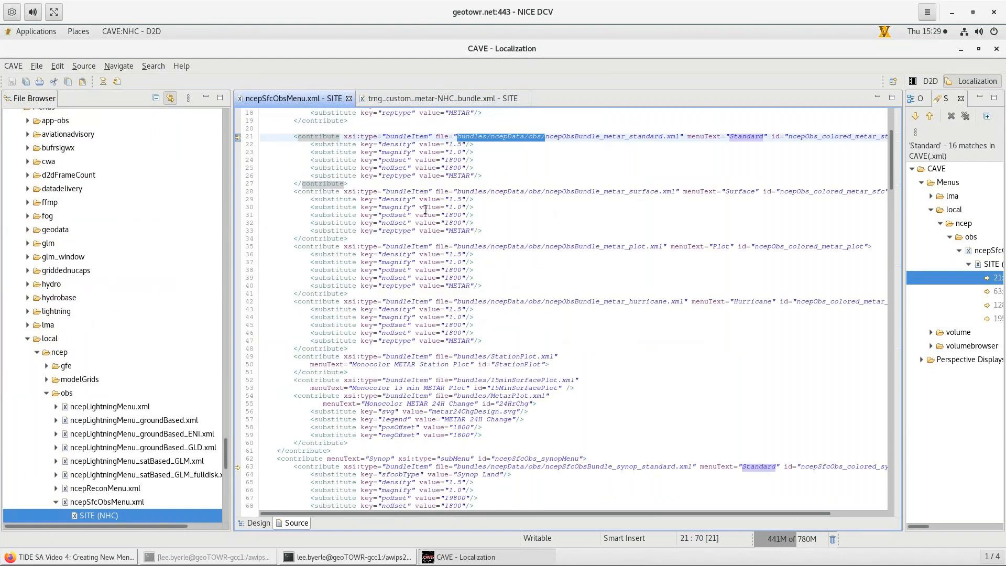
scroll(425, 210, "up", 2)
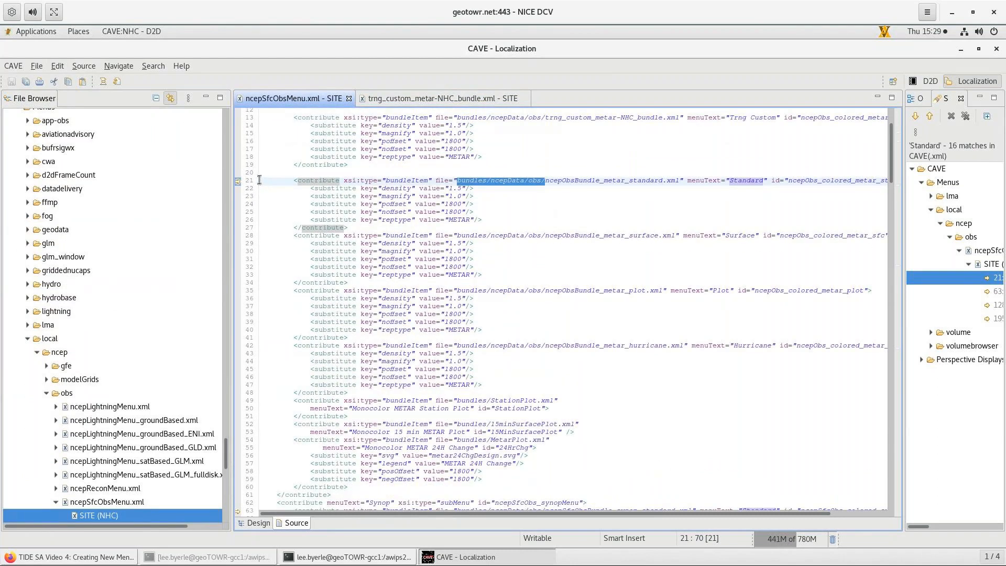
left_click_drag(263, 179, 427, 231)
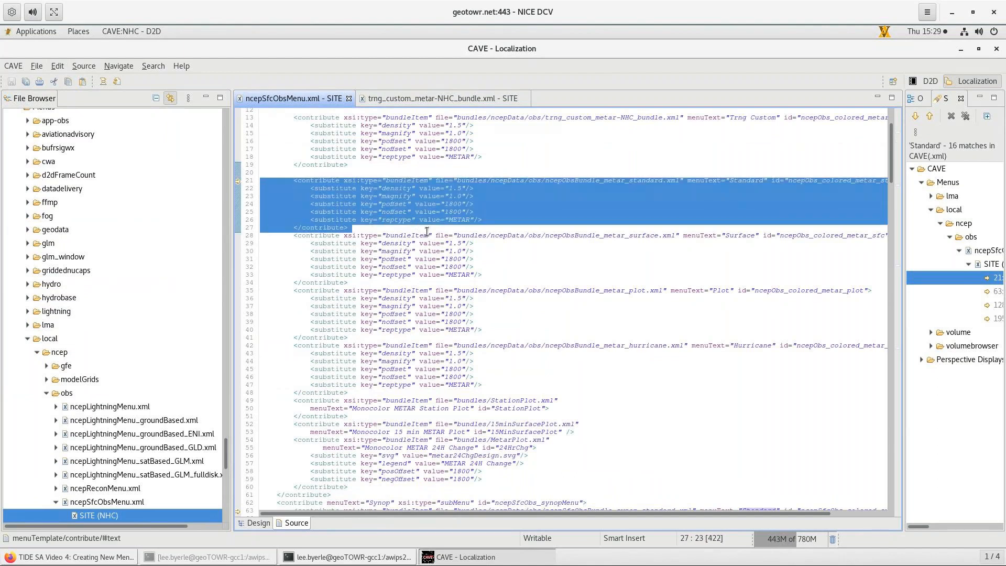
scroll(427, 231, "up", 4)
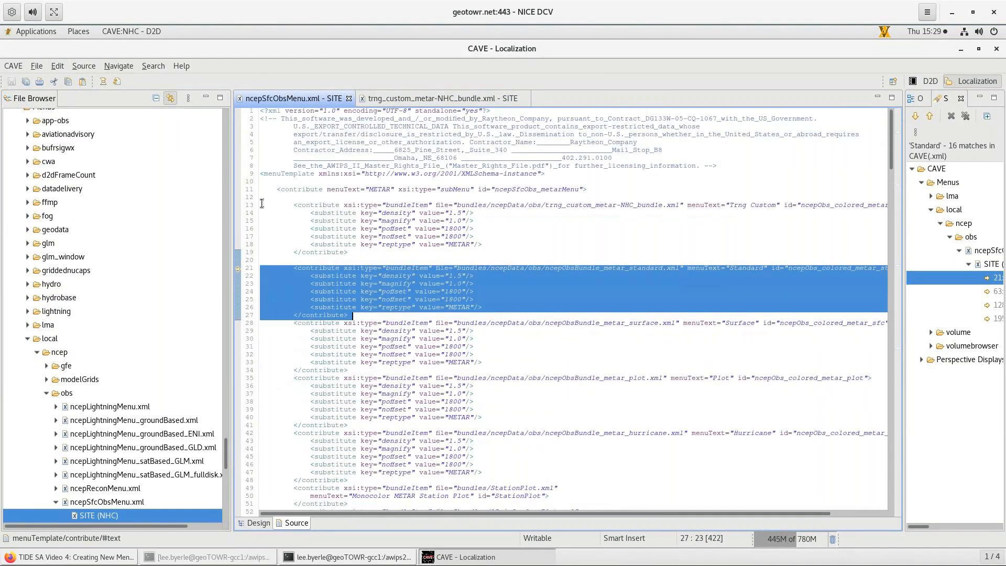
left_click_drag(261, 205, 364, 253)
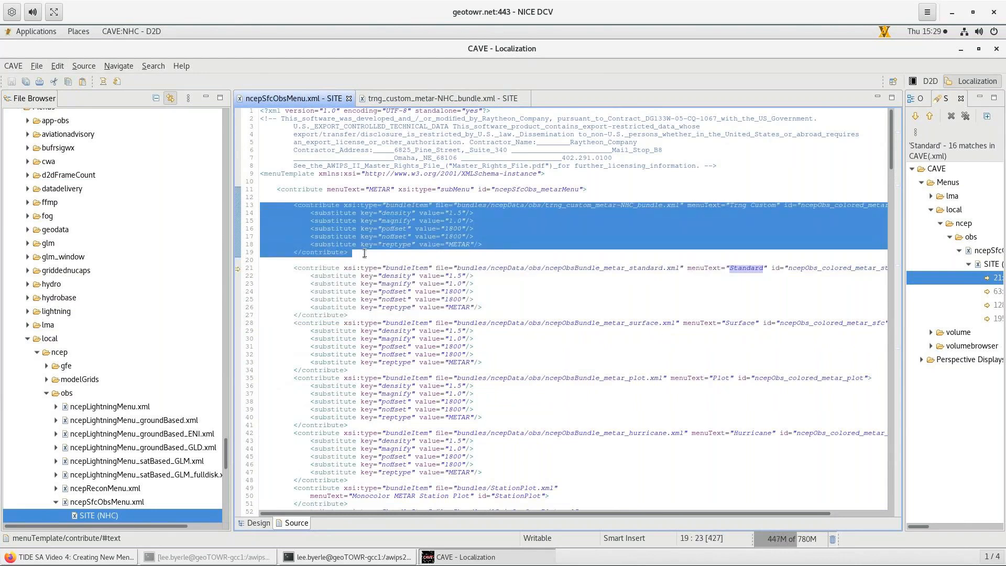
left_click(533, 244)
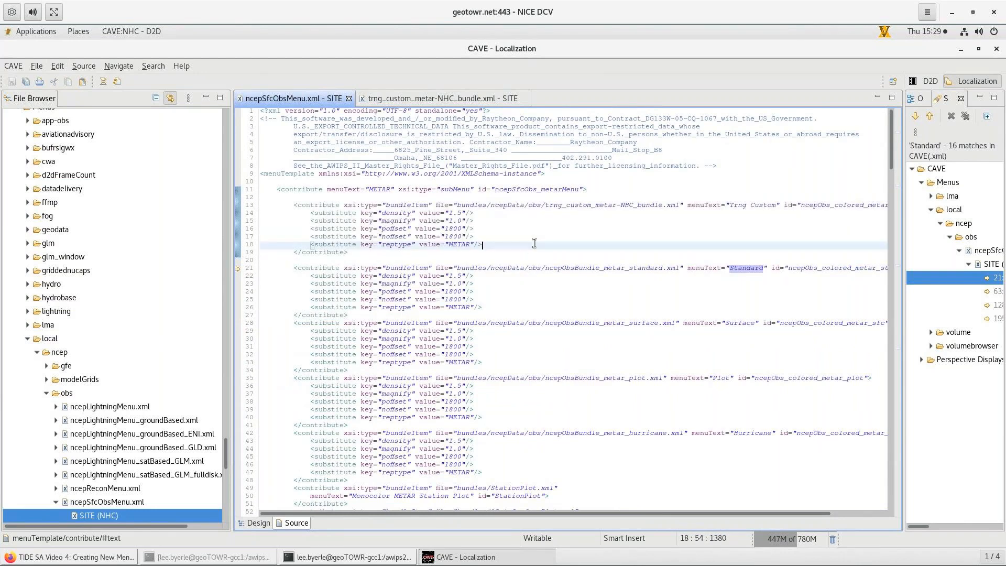
Examine the Trng Custom entry's menuText and bundle file name, and check the save options for ncepSfcObsMenu.xml.
left_click(733, 204)
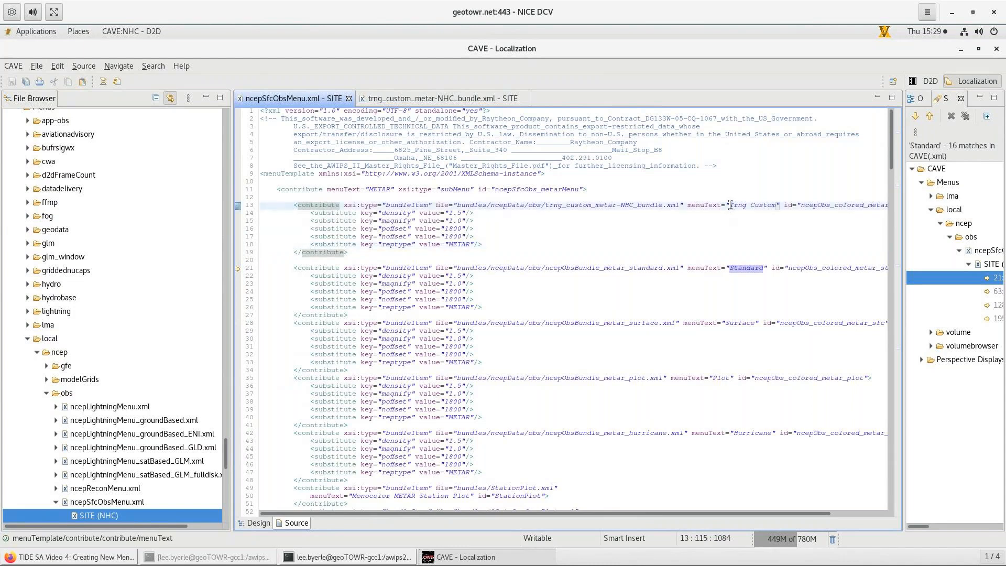
left_click_drag(729, 205, 777, 205)
left_click_drag(544, 206, 680, 206)
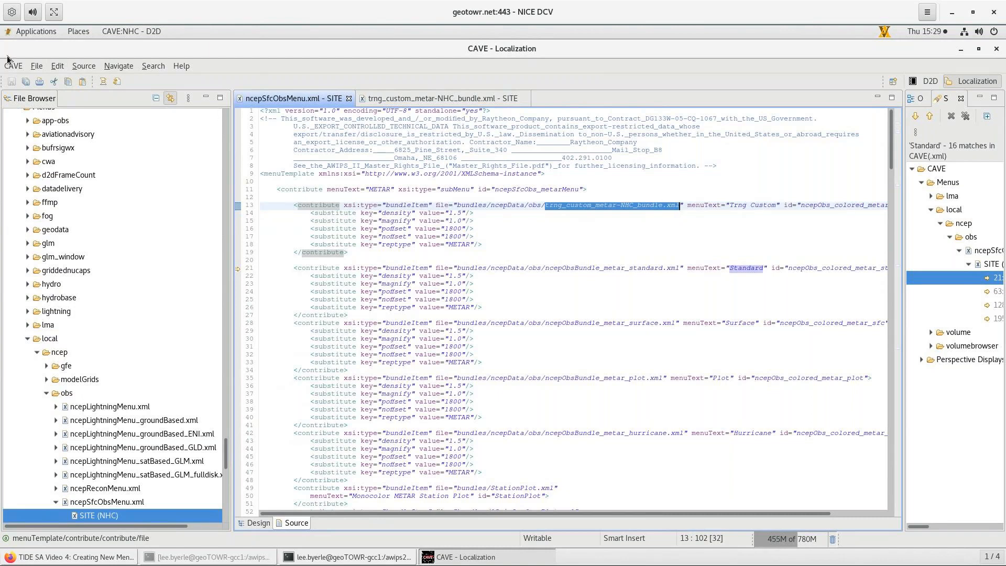
left_click(36, 67)
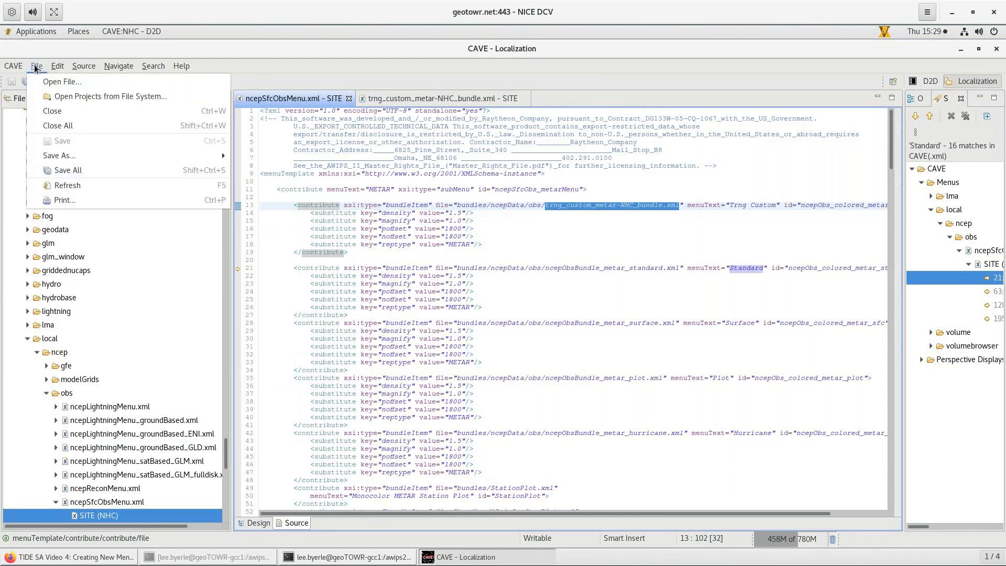
left_click(417, 171)
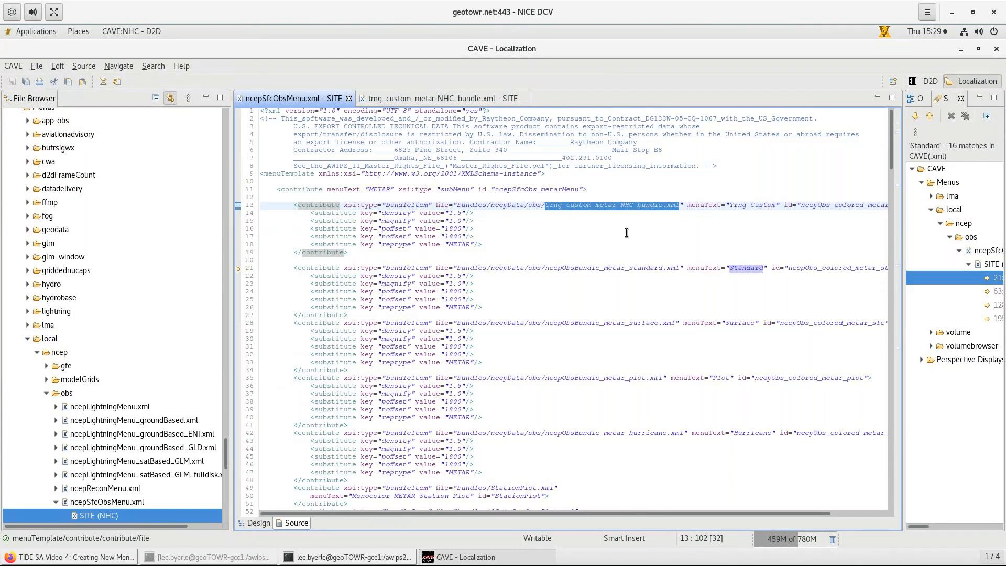
Switch to the D2D perspective and clear the existing METAR plot from the main Florida map display.
left_click(926, 81)
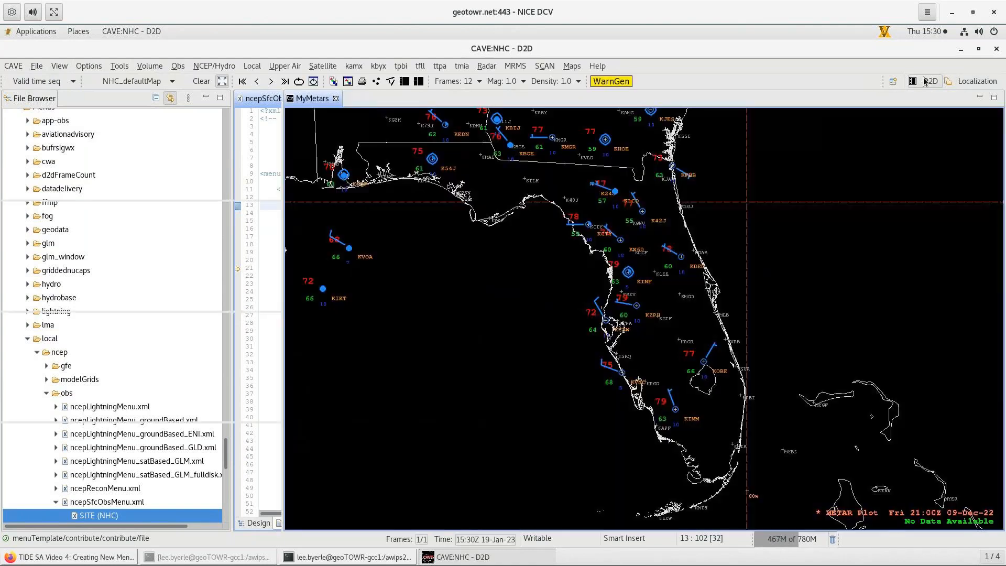
right_click(400, 257)
left_click(455, 463)
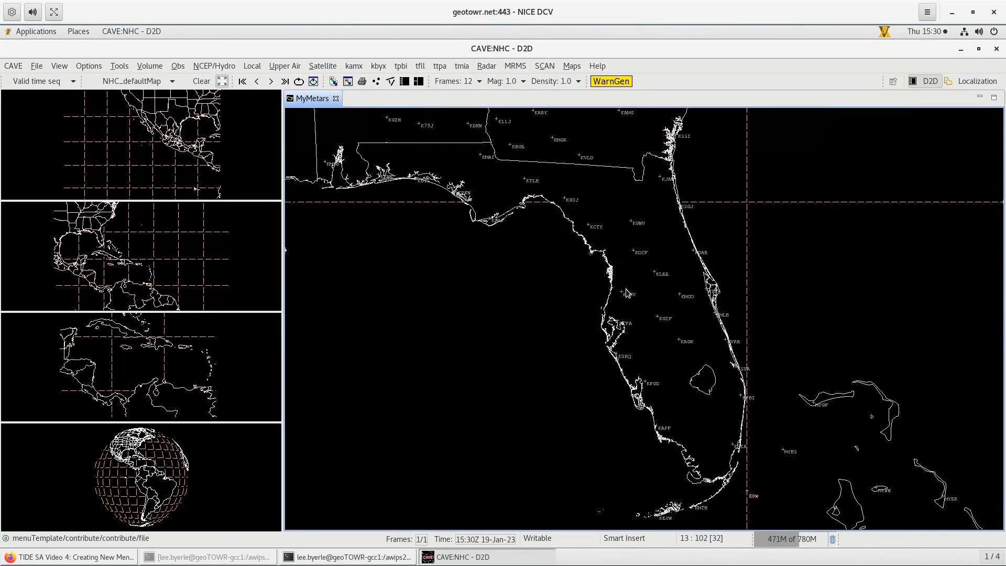
left_click_drag(618, 251, 649, 296)
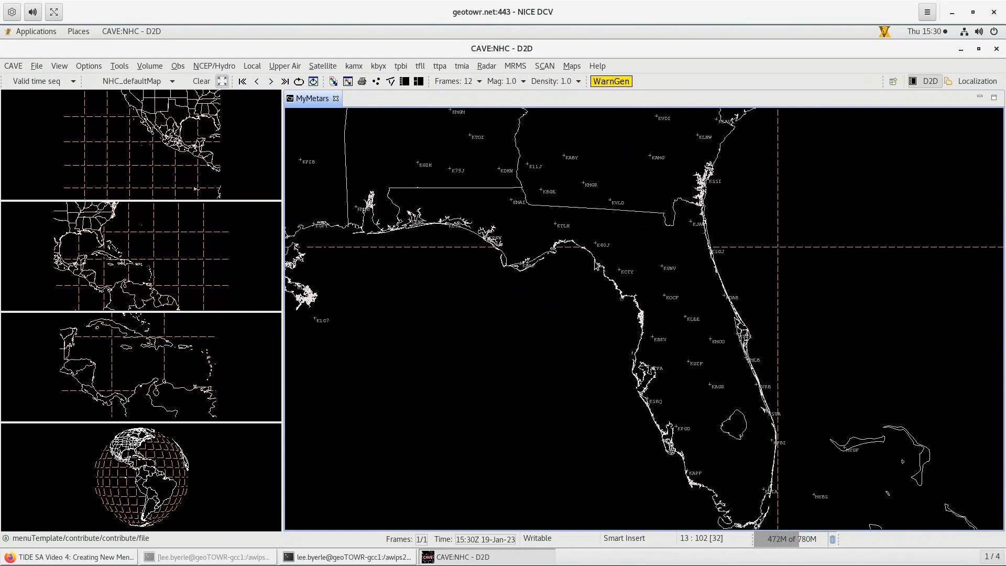
Load the Trng Custom product from the Local Observations Surface METAR list onto the map.
left_click(252, 66)
mouse_move(264, 111)
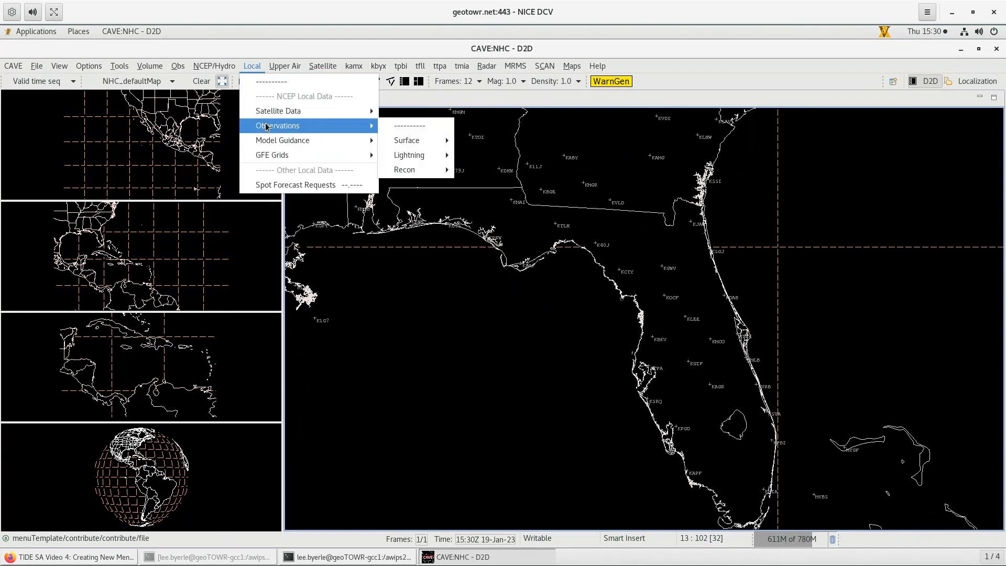
mouse_move(411, 140)
mouse_move(492, 166)
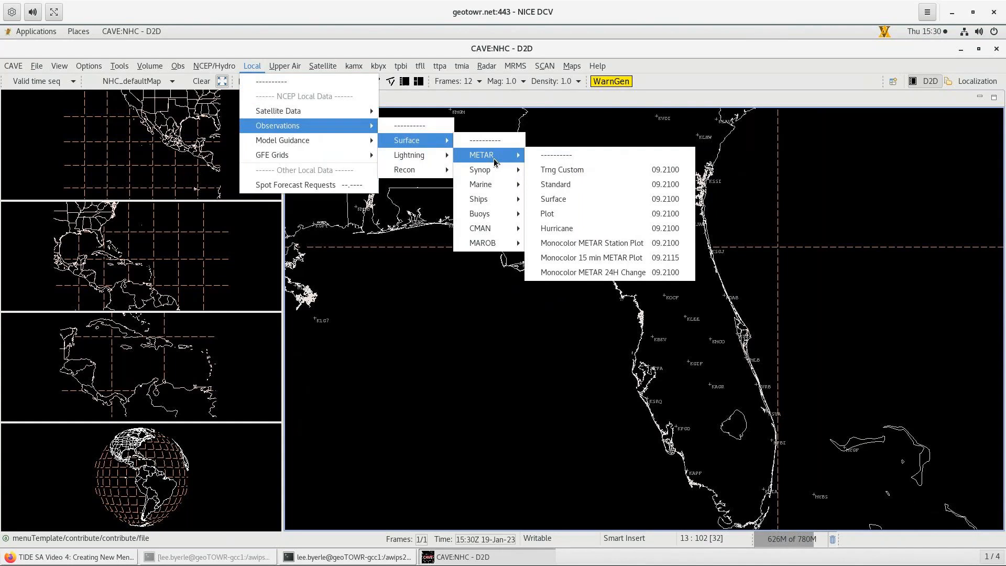
left_click(568, 172)
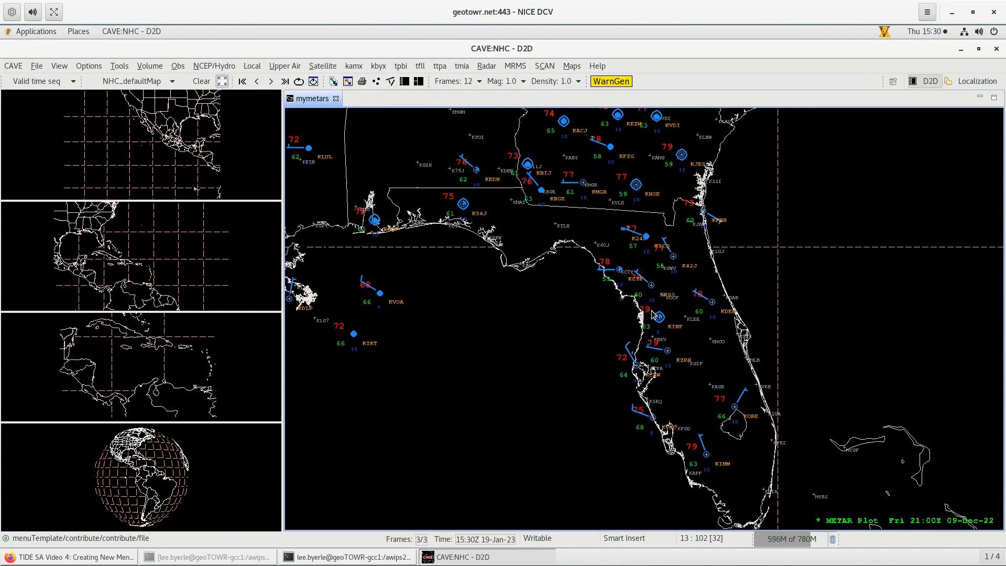
key("alt+Tab")
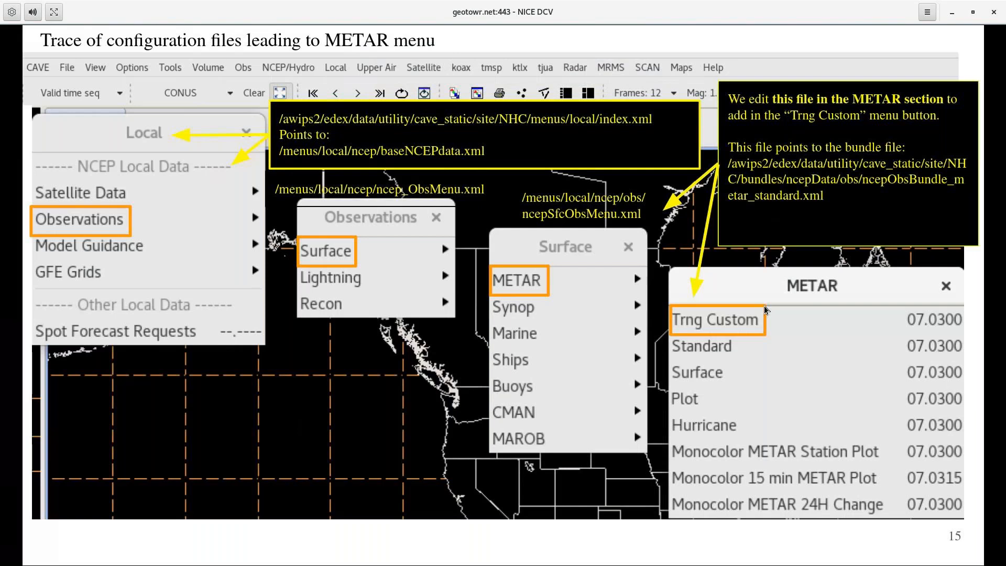
key("Right")
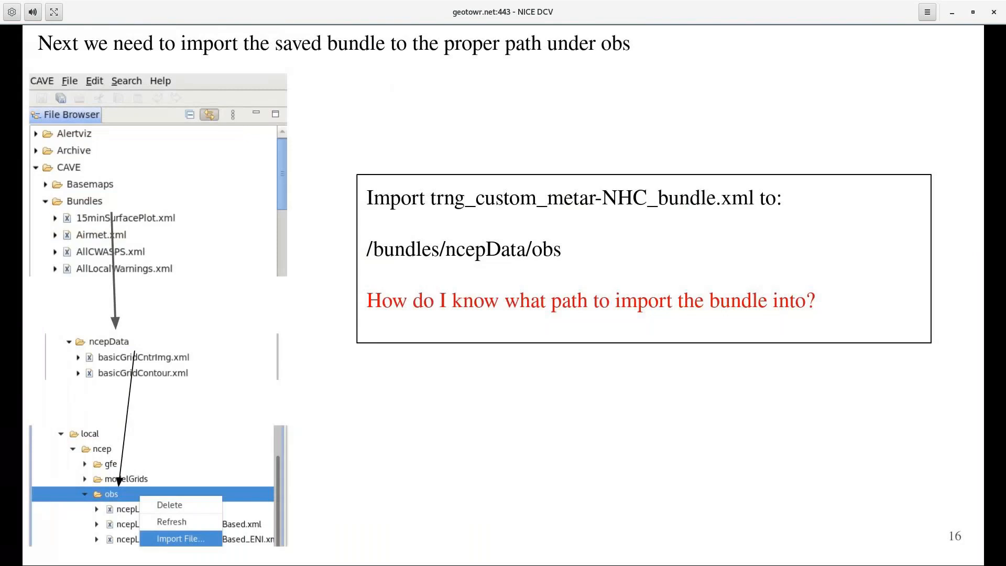
key("Right")
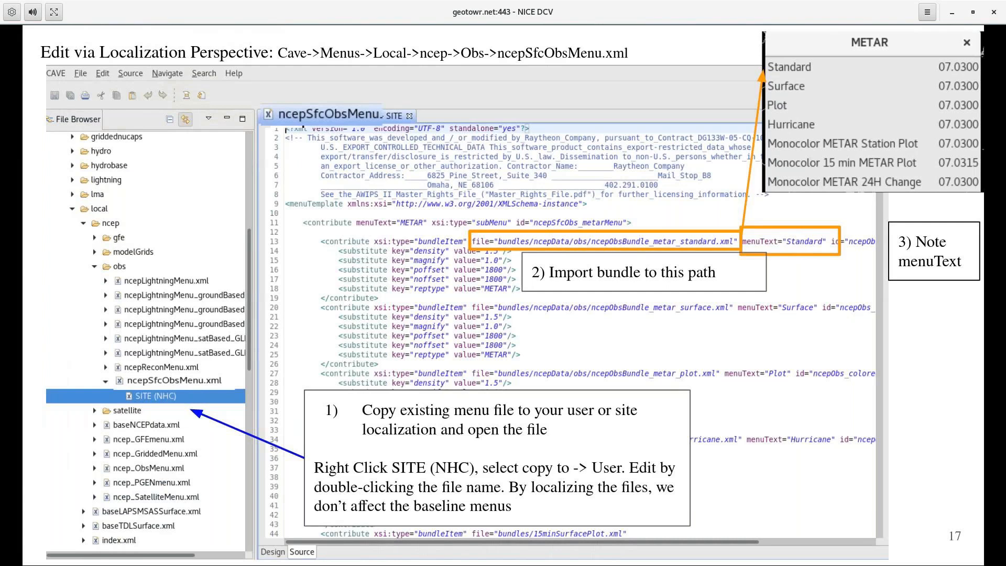
key("Right")
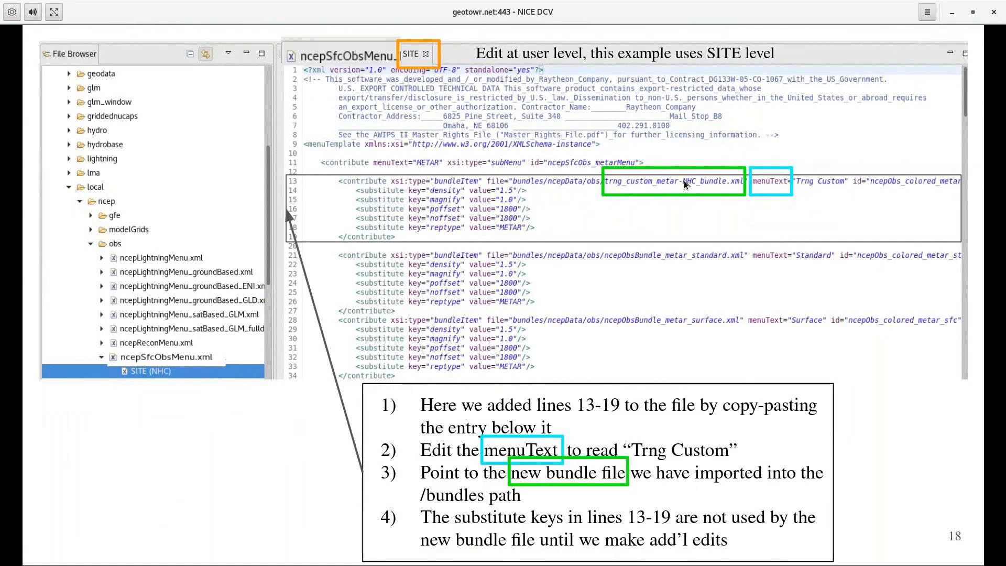
key("Right")
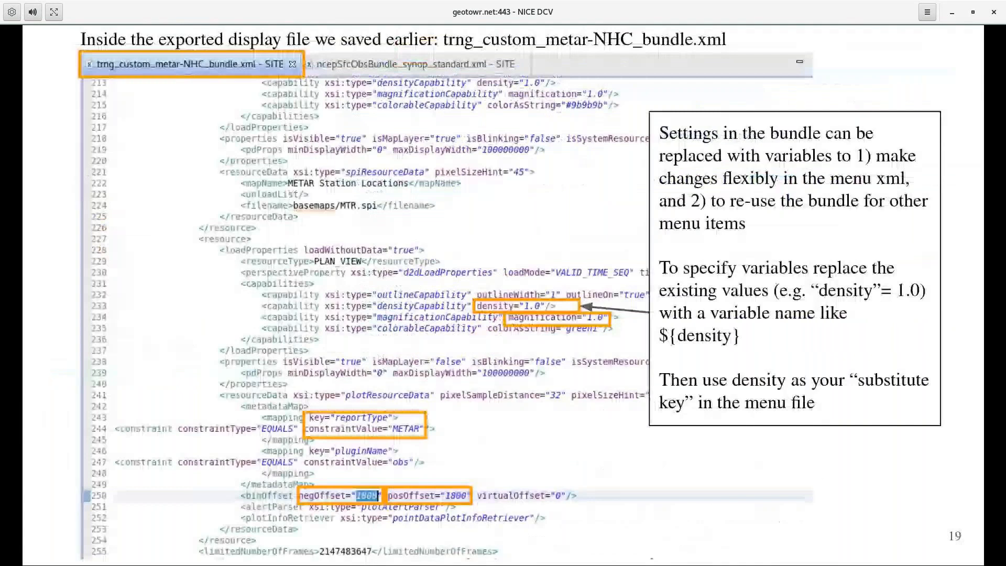
key("Left")
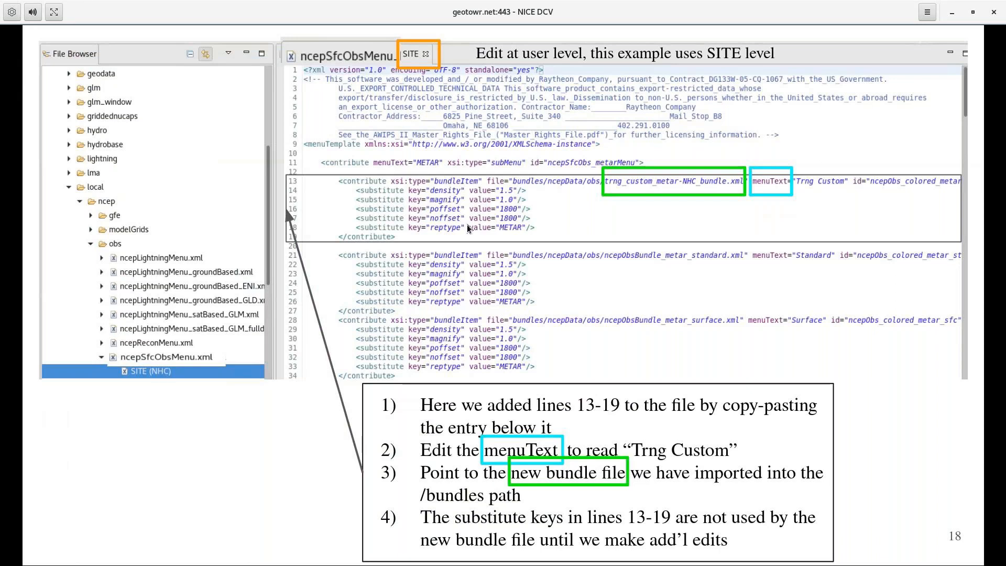
key("Right")
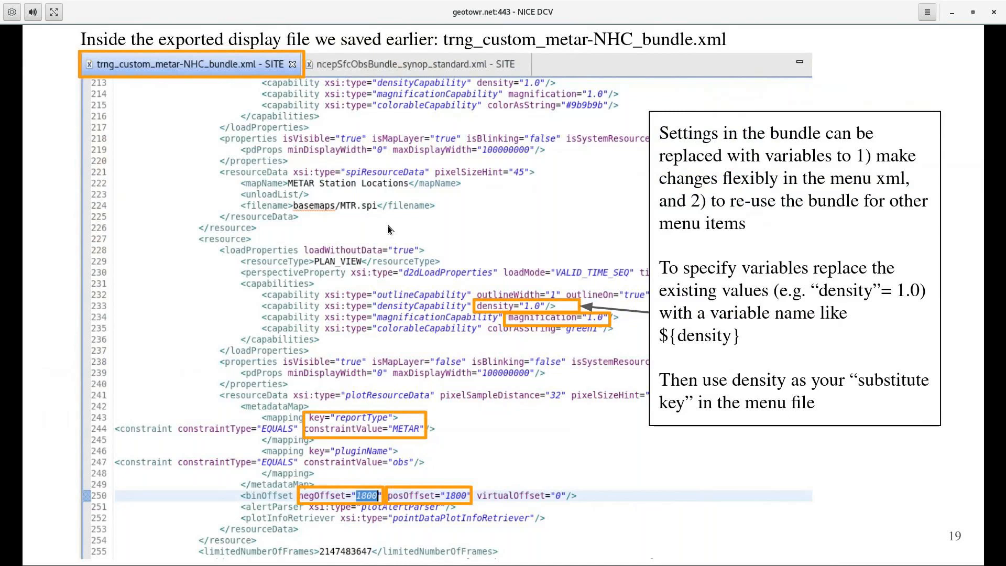
key("Right")
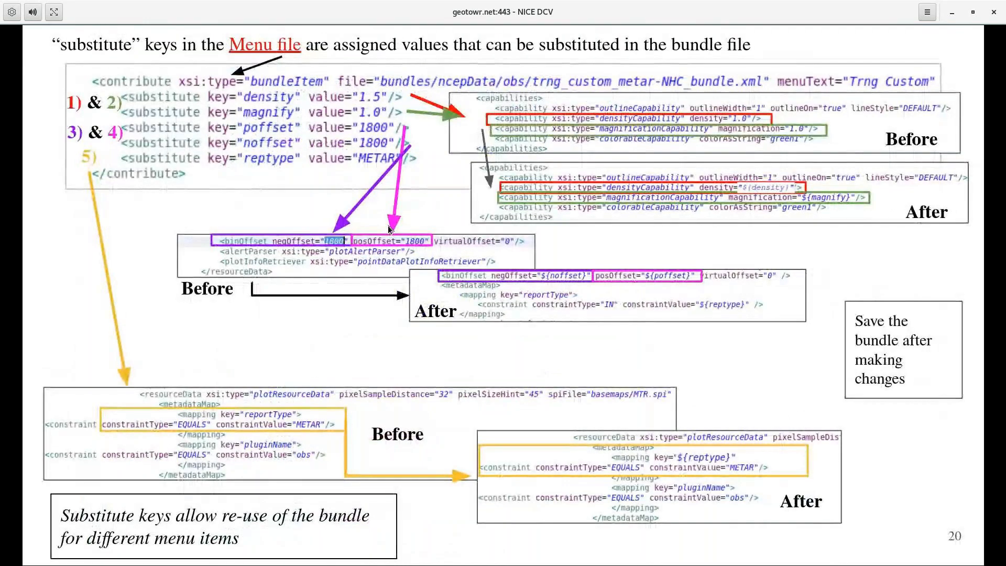